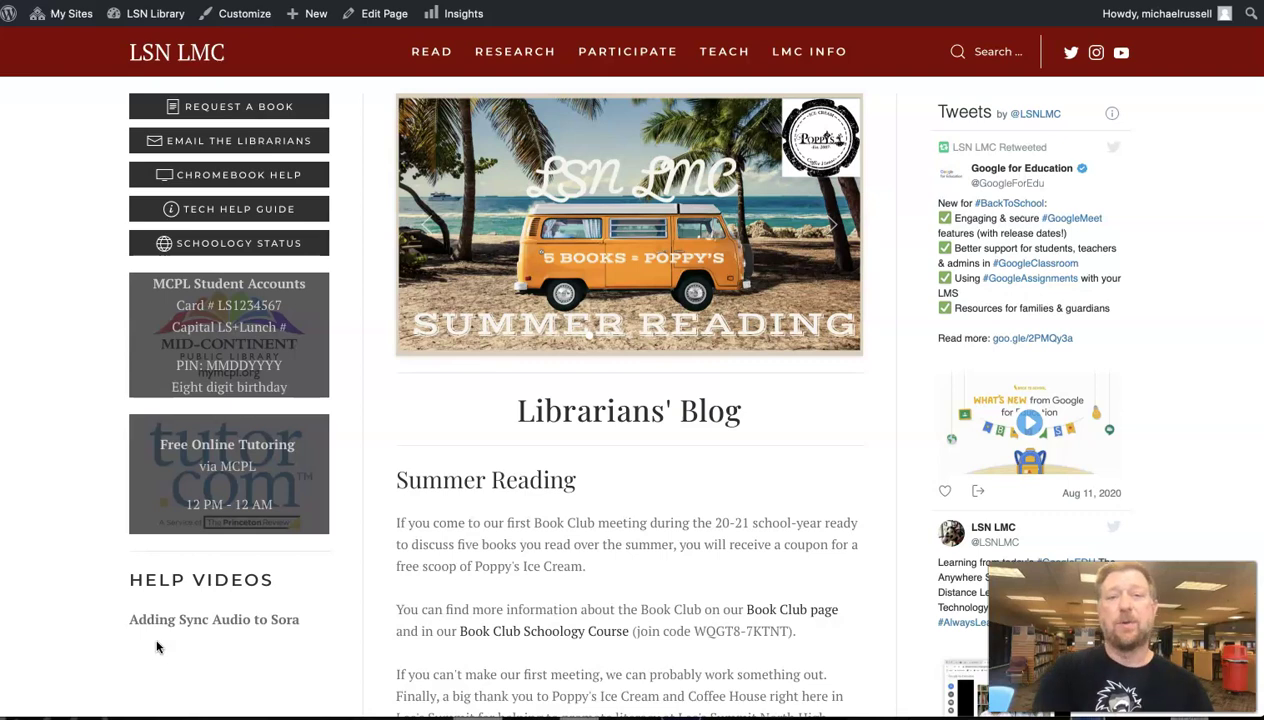
Step: Go through the library's Research menu to the Teach page of teacher resources
{"action": "left_click", "coordinate": [521, 60]}
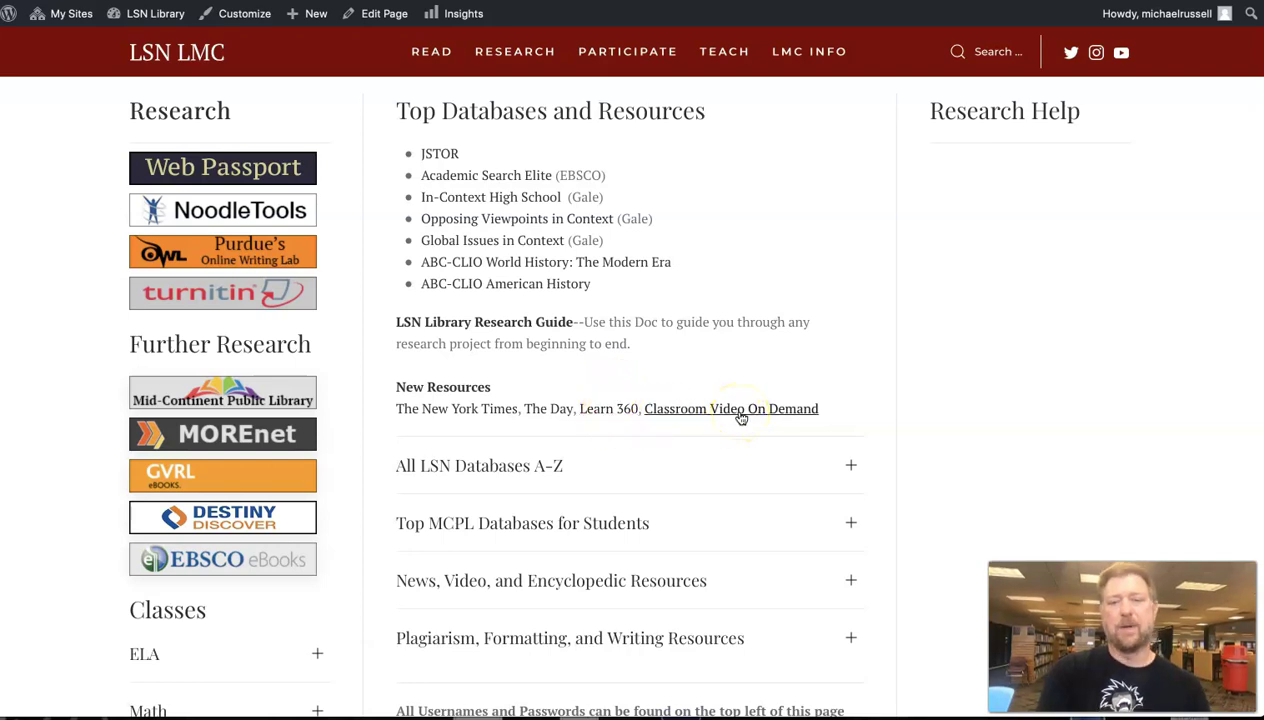
{"action": "left_click", "coordinate": [723, 52]}
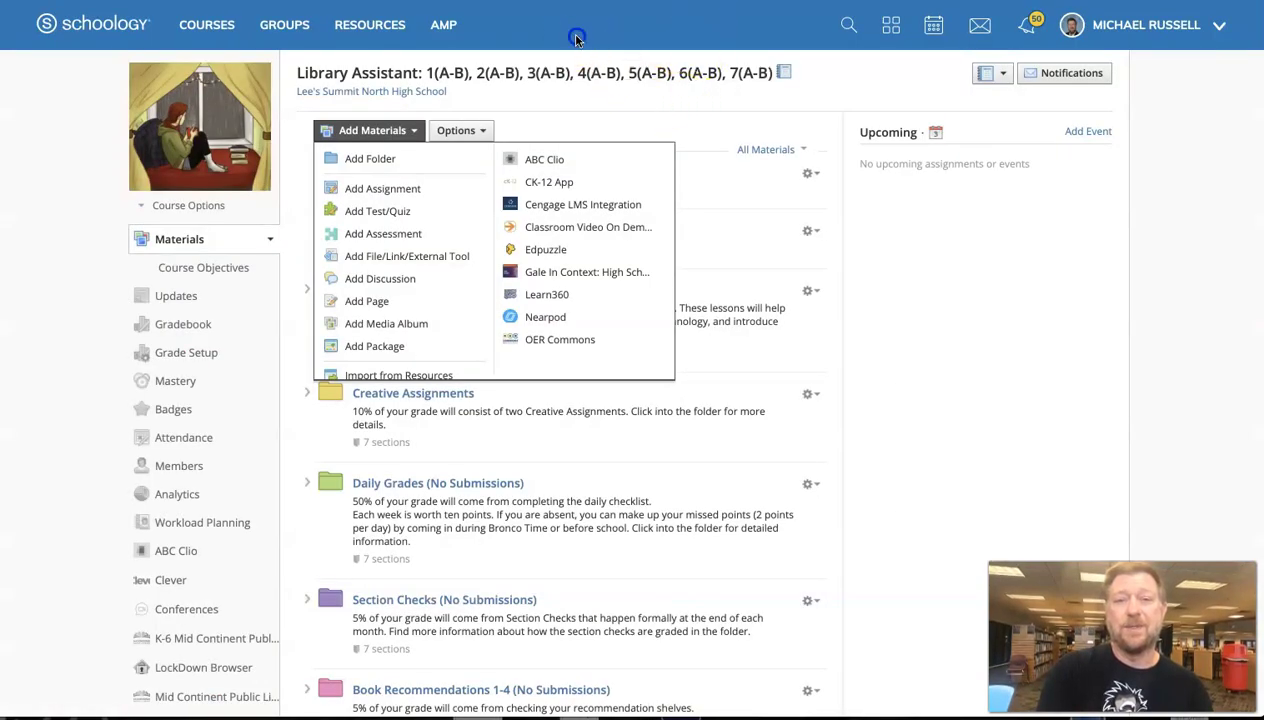
{"action": "left_click", "coordinate": [575, 40]}
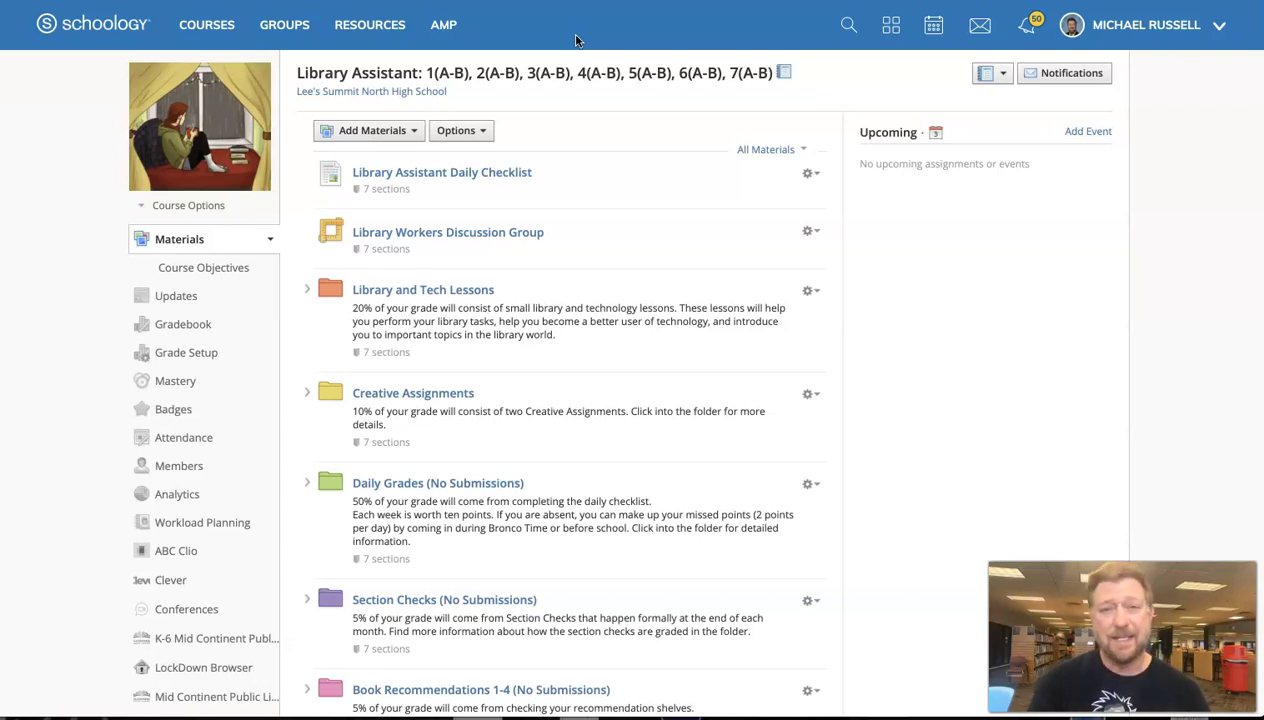
{"action": "left_click", "coordinate": [405, 135]}
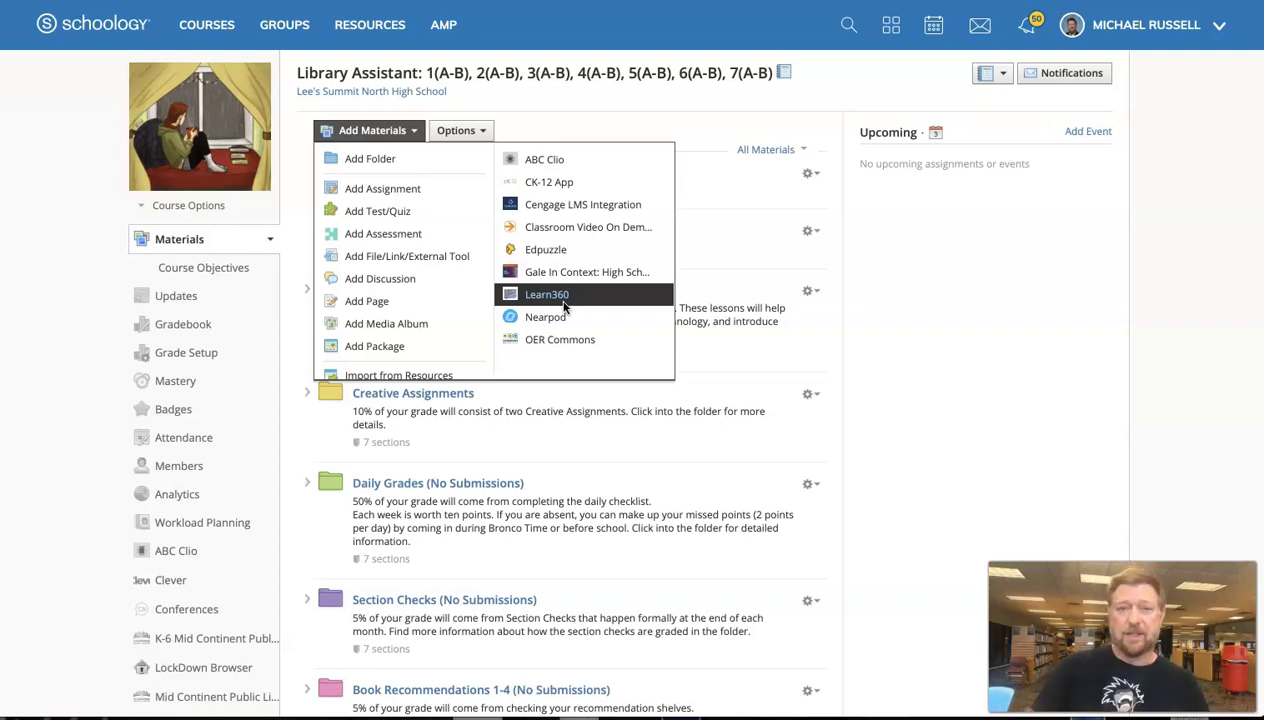
{"action": "left_click", "coordinate": [827, 183]}
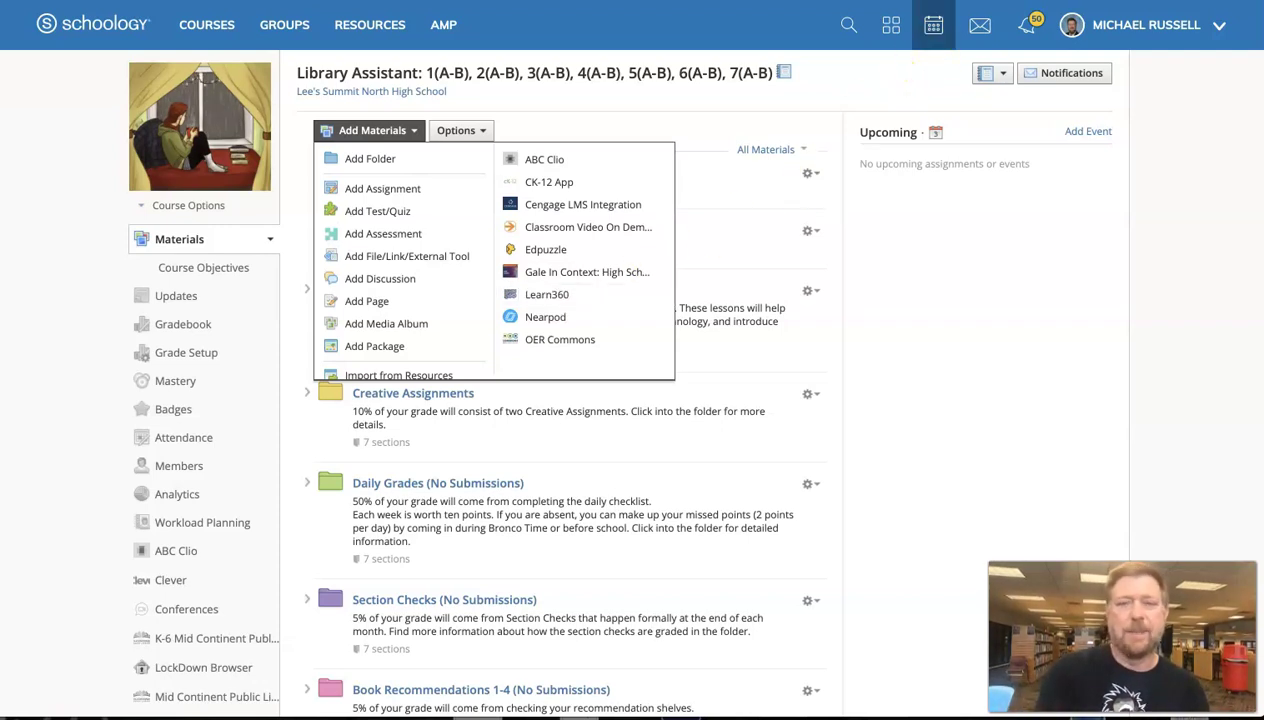
Step: Bring up the Your Profile sign-in panel on the Learn360 Middle/High home page
{"action": "right_click", "coordinate": [947, 0]}
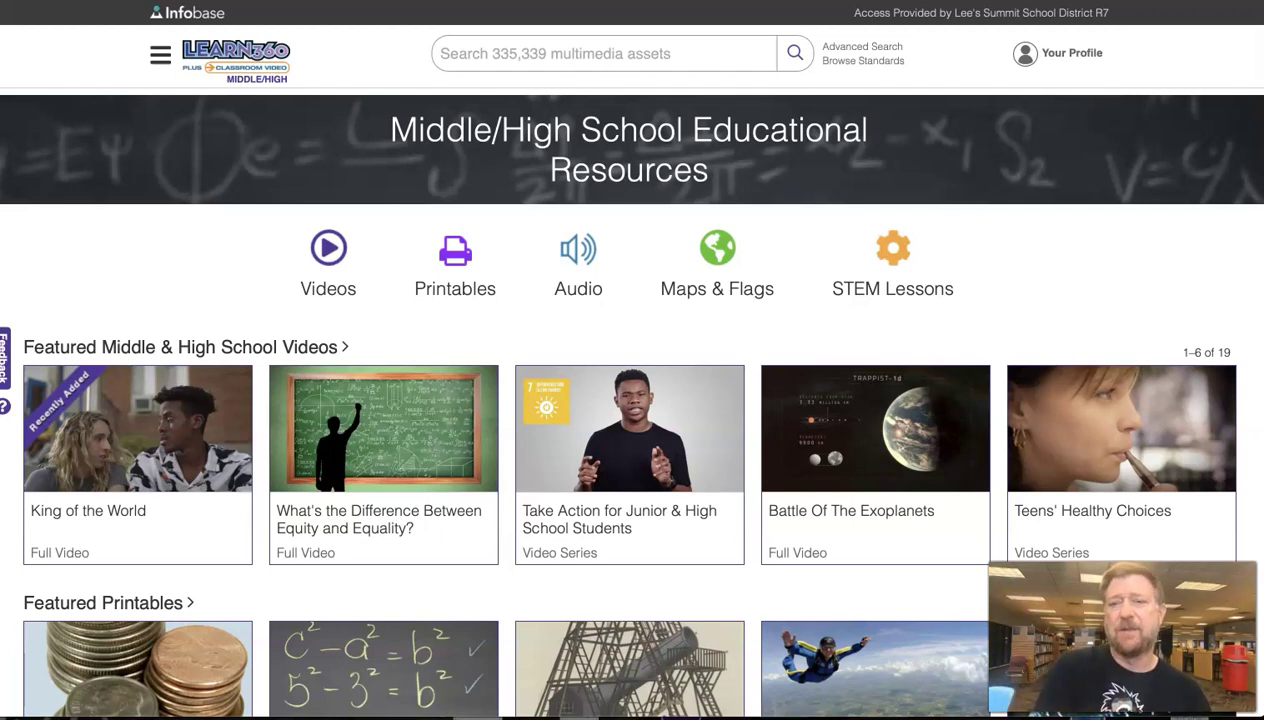
{"action": "left_click", "coordinate": [1070, 56]}
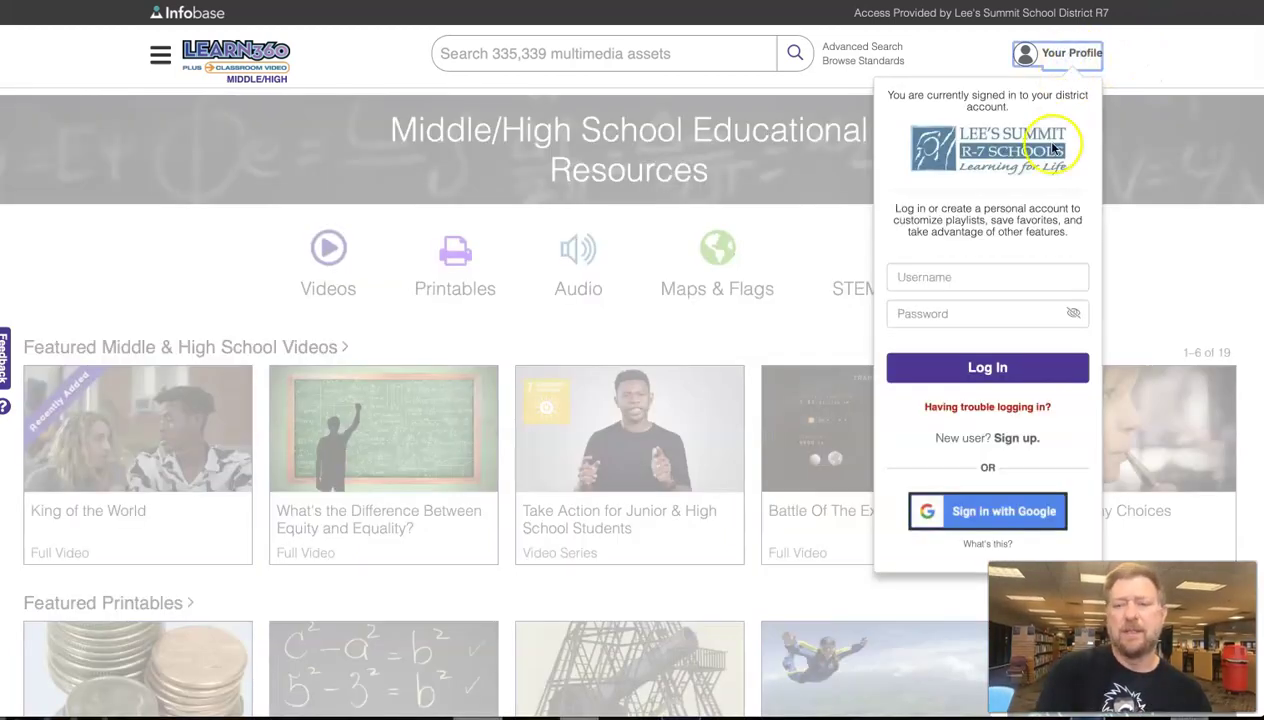
Step: Open the Create New Account form and keep Student as the account role
{"action": "left_click", "coordinate": [968, 441]}
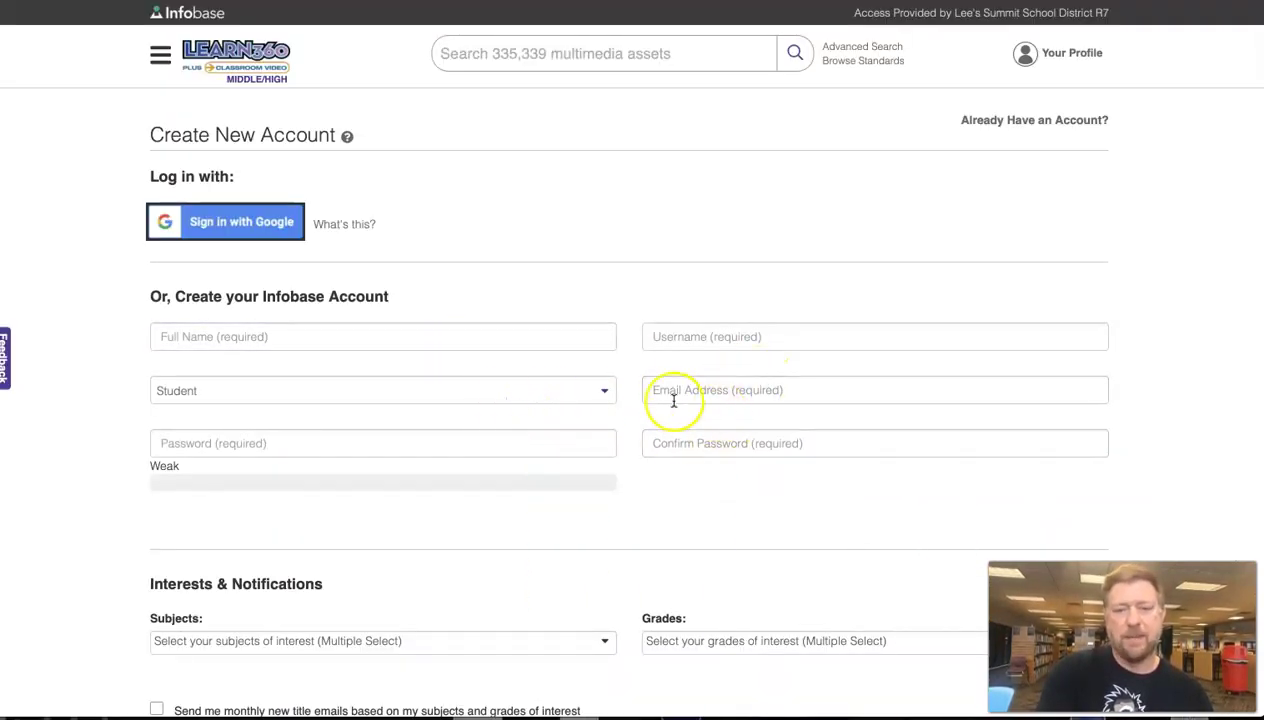
{"action": "left_click", "coordinate": [598, 392]}
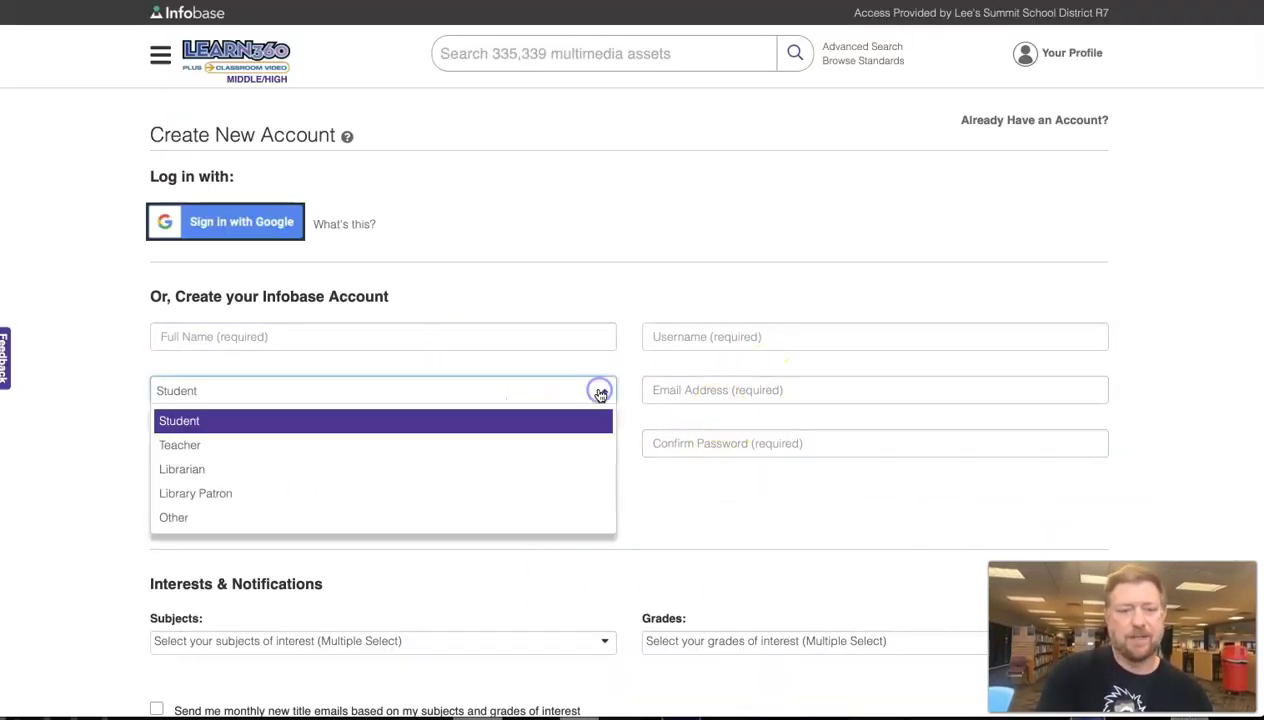
{"action": "left_click", "coordinate": [665, 315]}
{"action": "scroll", "coordinate": [643, 485], "scroll_direction": "down", "scroll_amount": 3}
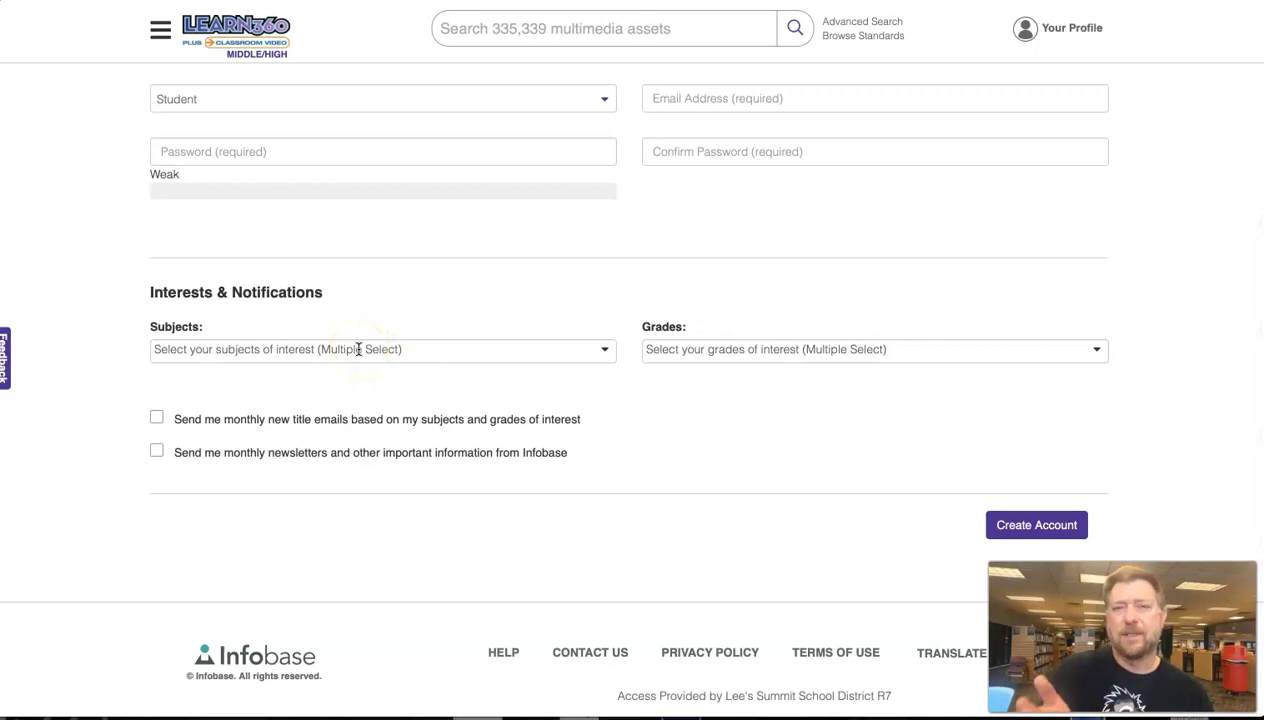
{"action": "scroll", "coordinate": [603, 443], "scroll_direction": "up", "scroll_amount": 1}
{"action": "scroll", "coordinate": [603, 443], "scroll_direction": "up", "scroll_amount": 5}
Step: Start a password entry, then bring the profile sign-in options back over the form
{"action": "left_click", "coordinate": [603, 443]}
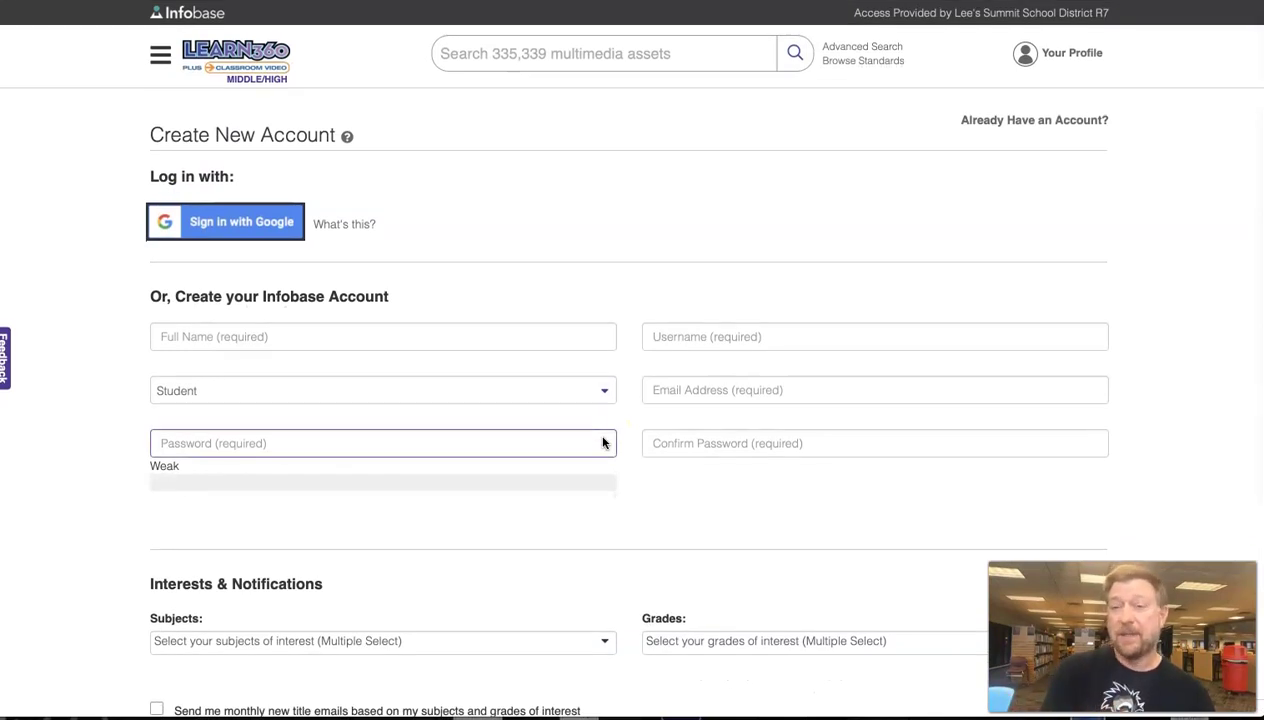
{"action": "left_click", "coordinate": [1044, 290]}
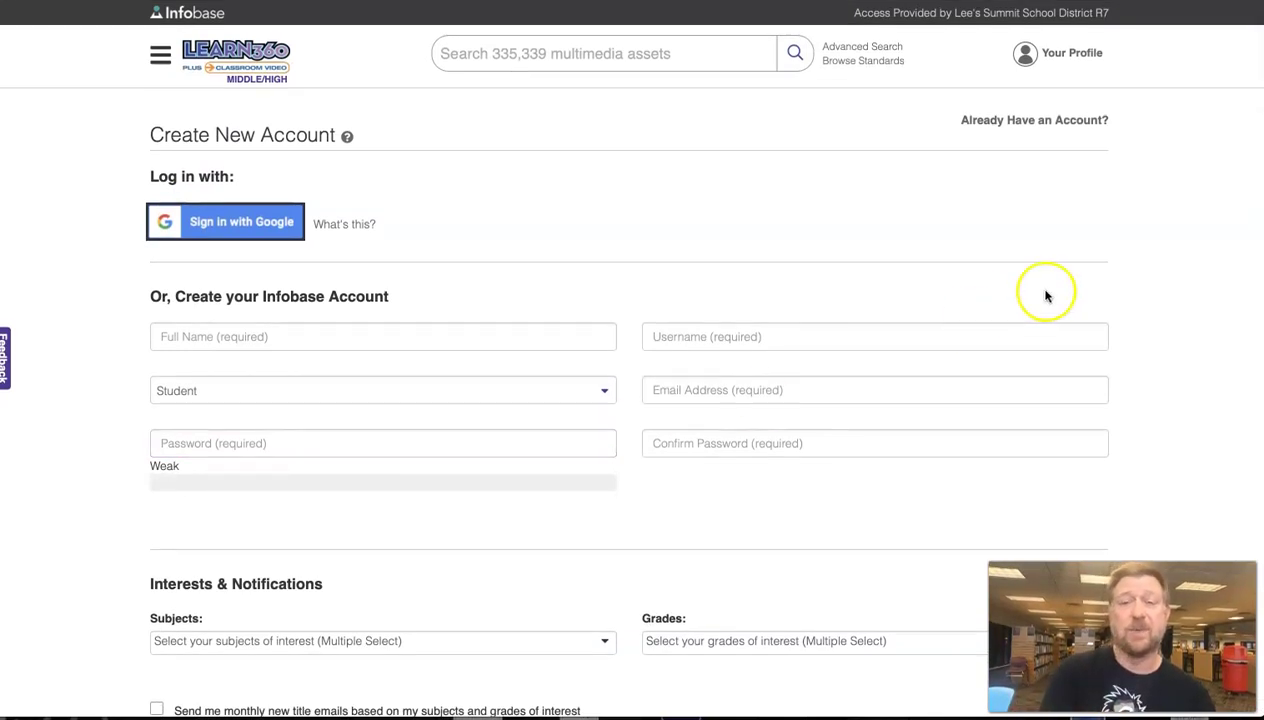
{"action": "left_click", "coordinate": [1073, 65]}
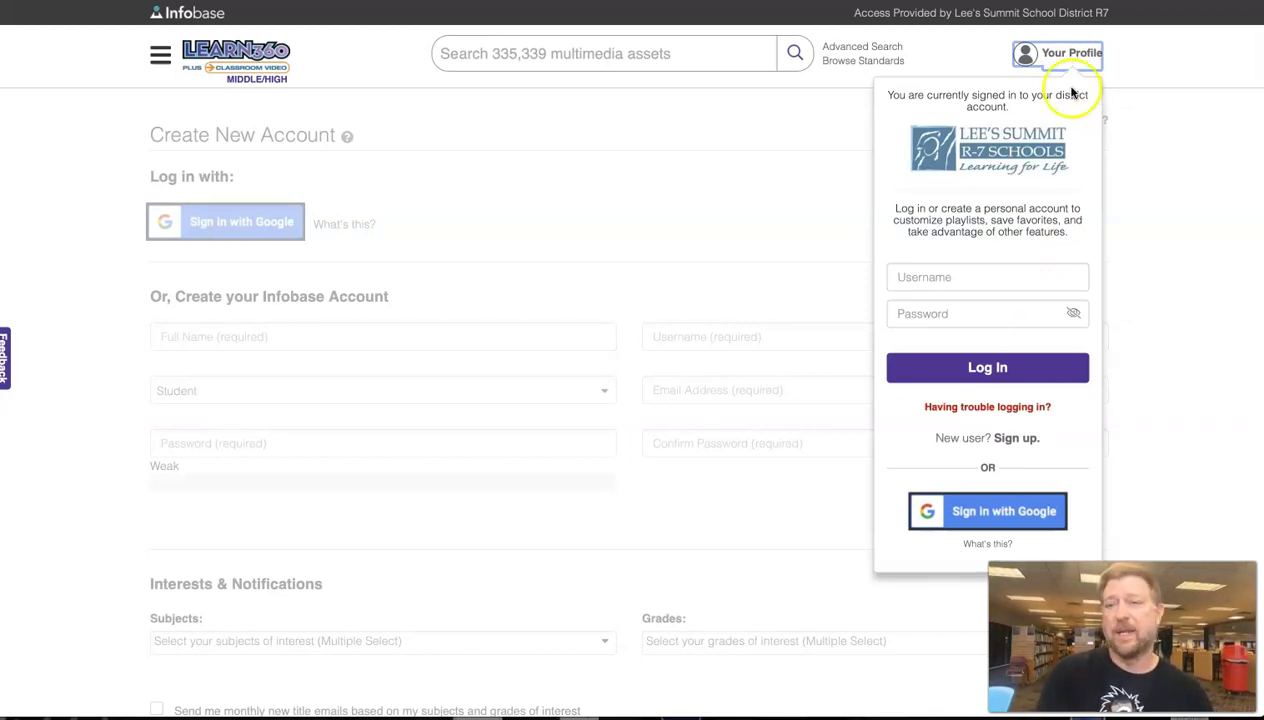
Step: Sign in with Google and review the 161 results for 'Romeo and Juliet globe'
{"action": "left_click", "coordinate": [969, 515]}
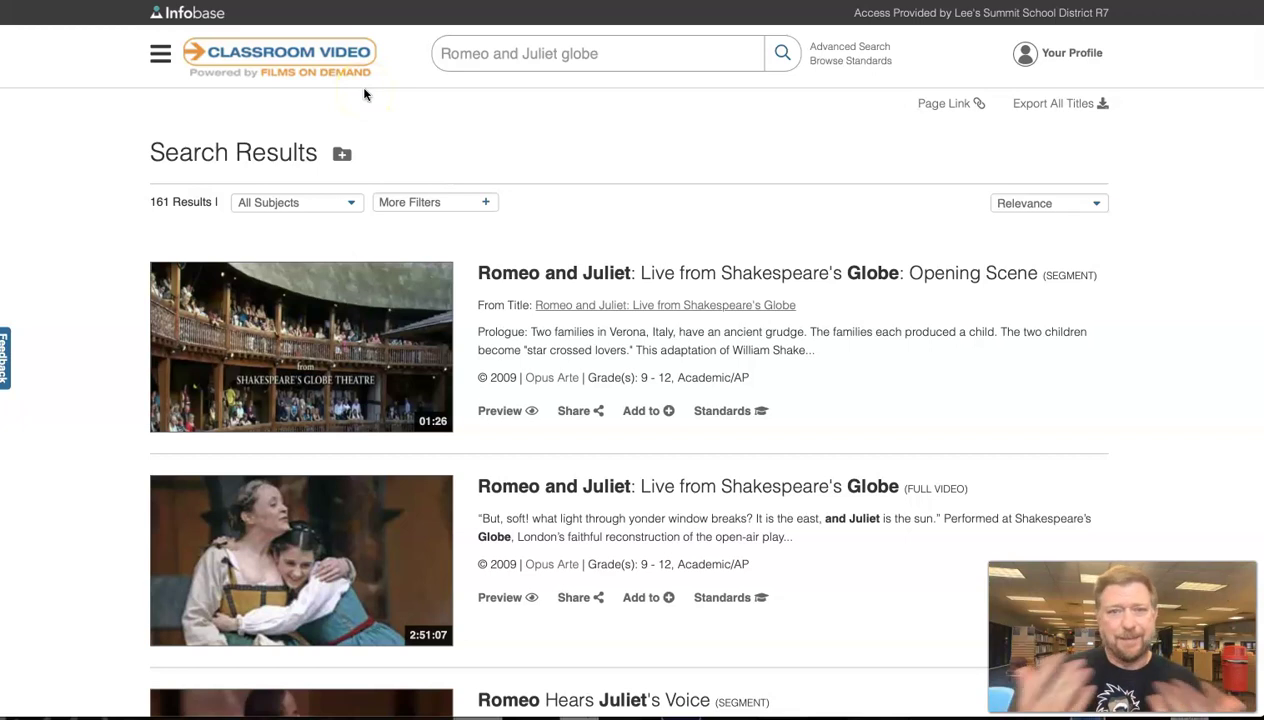
{"action": "left_click", "coordinate": [422, 91]}
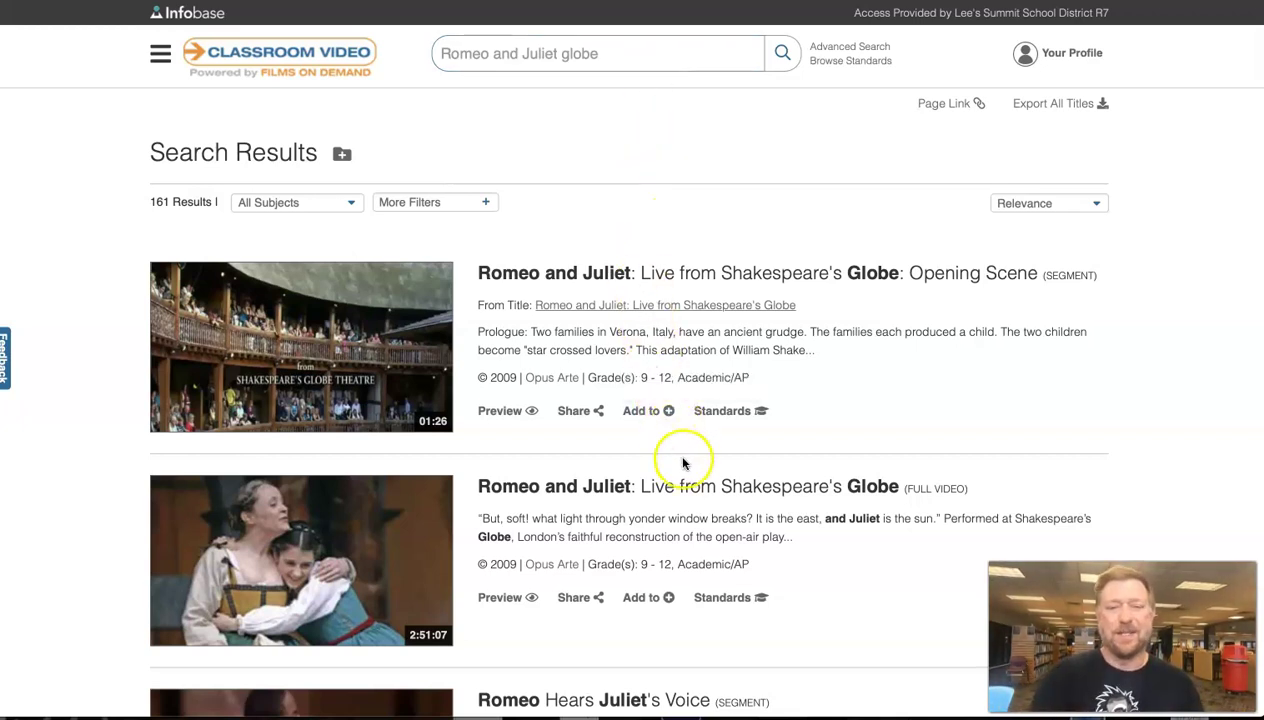
{"action": "scroll", "coordinate": [689, 485], "scroll_direction": "down", "scroll_amount": 1}
{"action": "scroll", "coordinate": [689, 485], "scroll_direction": "down", "scroll_amount": 3}
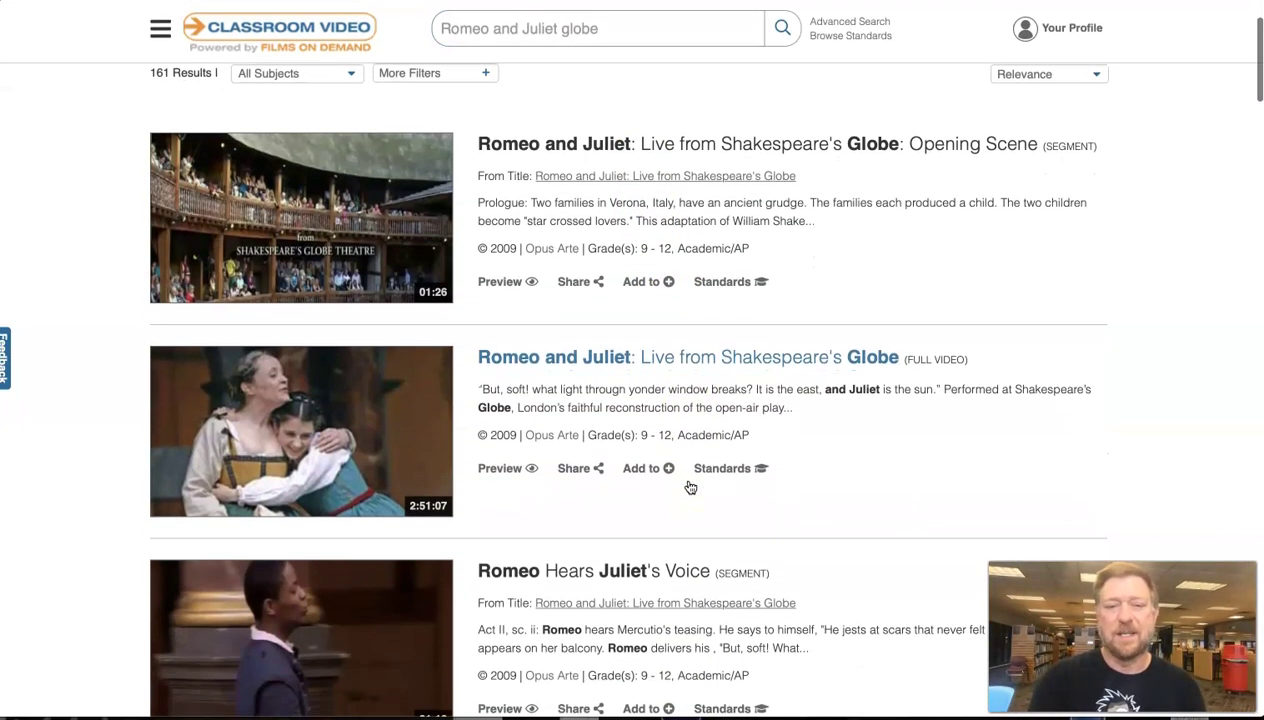
Step: Open the full Shakespeare's Globe Romeo and Juliet video and browse its Segments list
{"action": "left_click", "coordinate": [705, 362]}
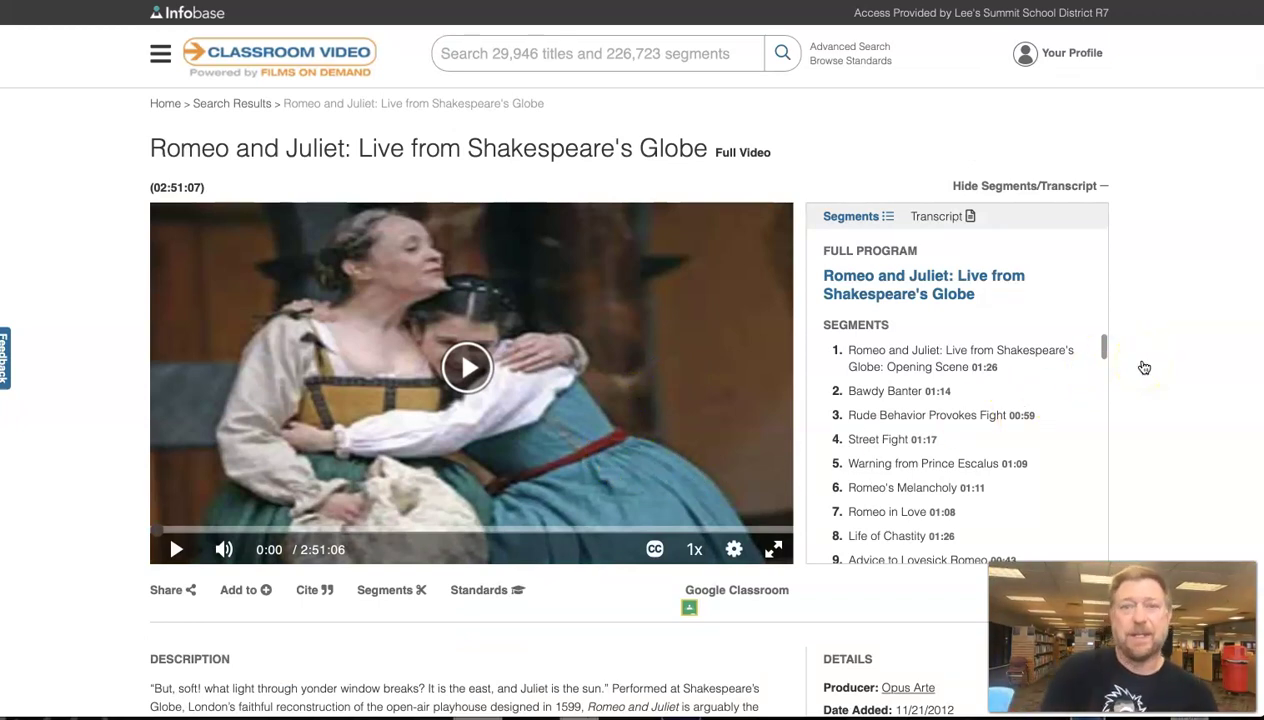
{"action": "scroll", "coordinate": [1144, 368], "scroll_direction": "down", "scroll_amount": 2}
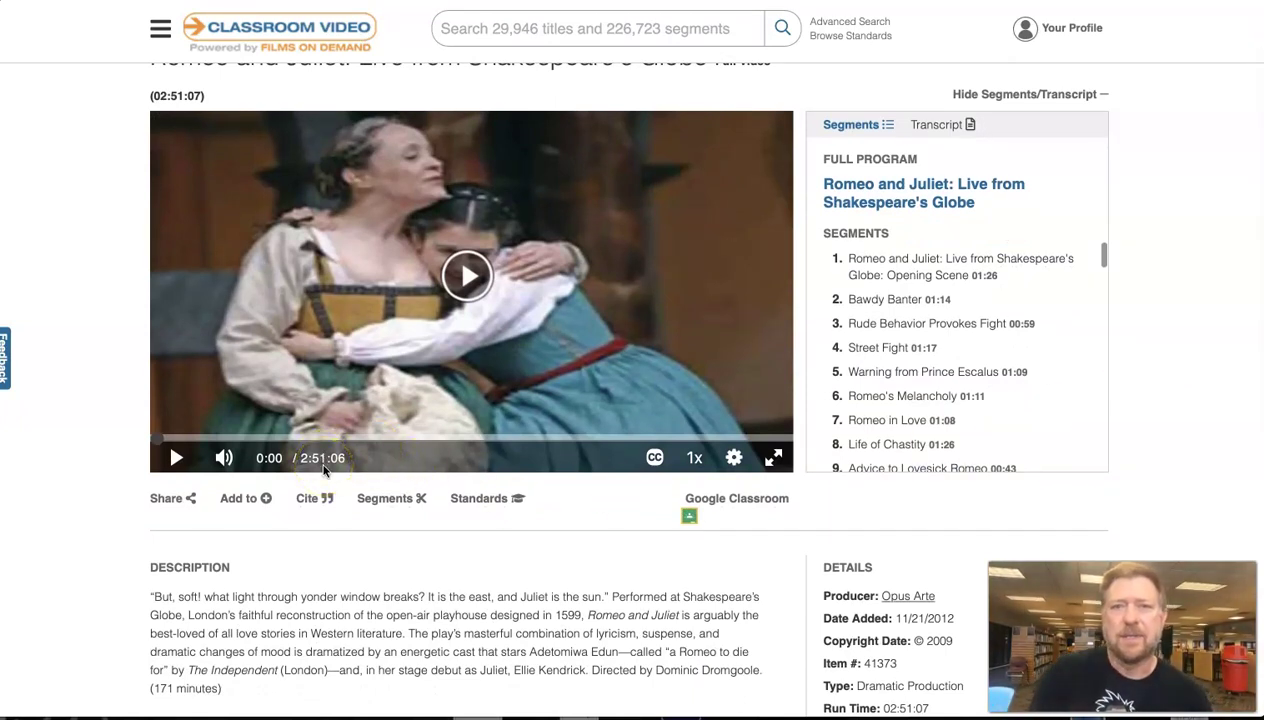
{"action": "scroll", "coordinate": [903, 370], "scroll_direction": "down", "scroll_amount": 5}
{"action": "scroll", "coordinate": [905, 375], "scroll_direction": "down", "scroll_amount": 5}
{"action": "scroll", "coordinate": [912, 381], "scroll_direction": "up", "scroll_amount": 5}
{"action": "scroll", "coordinate": [912, 381], "scroll_direction": "down", "scroll_amount": 2}
Step: Open segment 24, Queen Mab: Nighttime Visitor, and pause its playback
{"action": "left_click", "coordinate": [938, 455]}
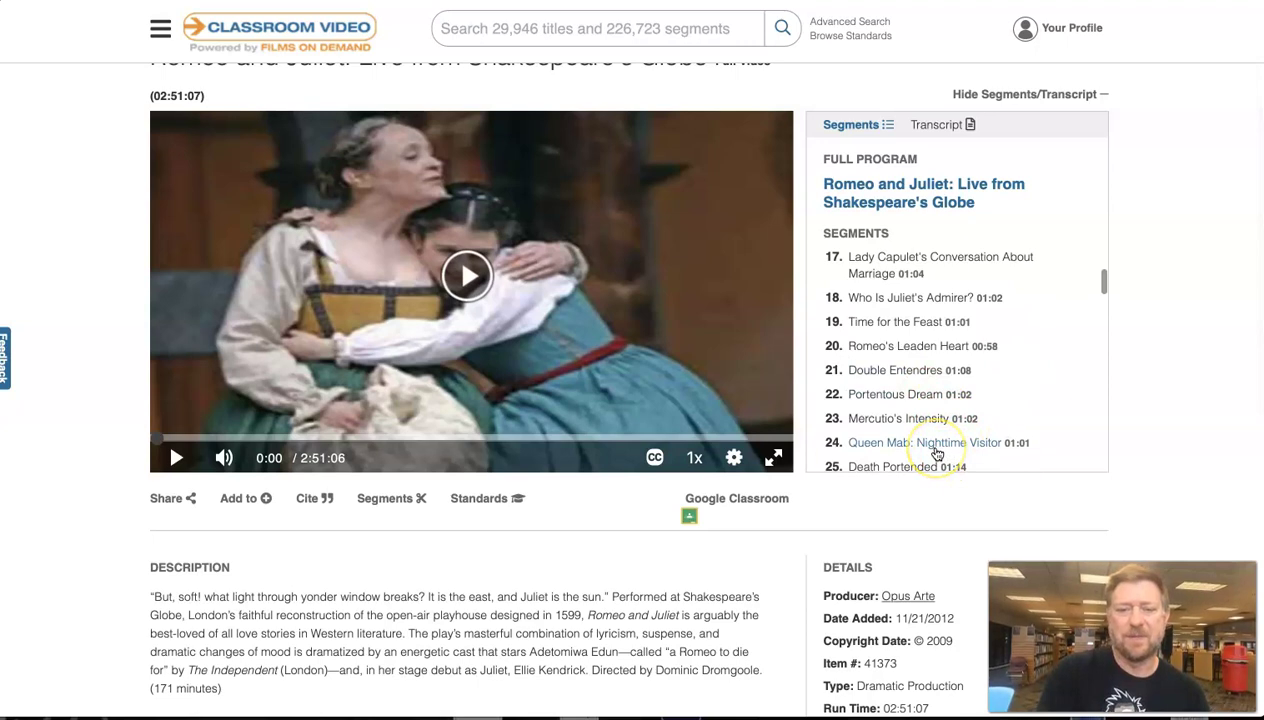
{"action": "left_click", "coordinate": [937, 453]}
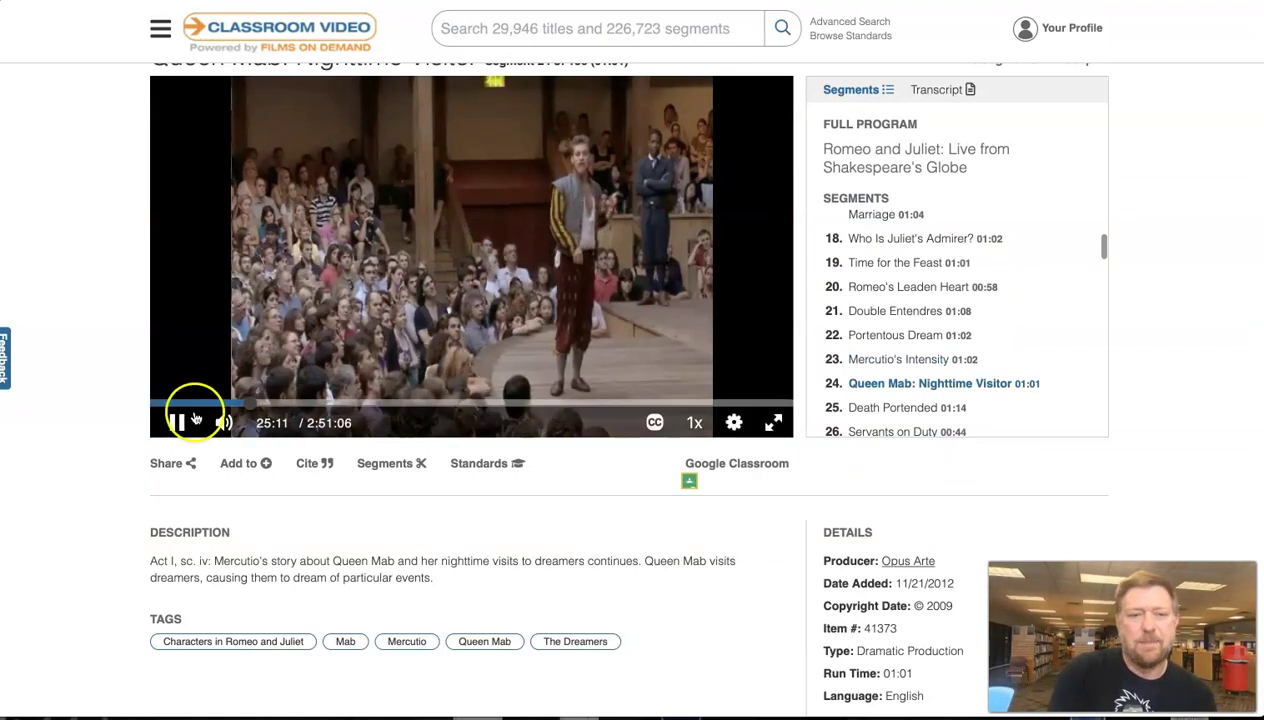
{"action": "left_click", "coordinate": [190, 421]}
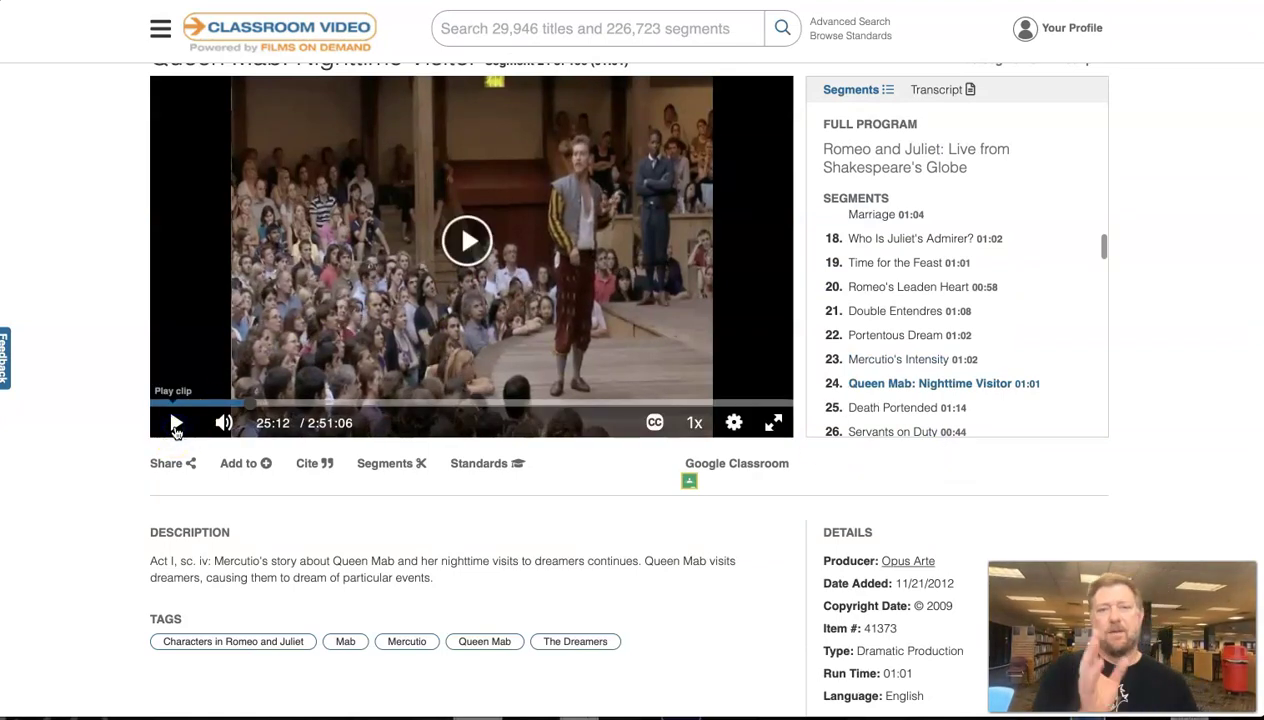
{"action": "scroll", "coordinate": [176, 430], "scroll_direction": "up", "scroll_amount": 1}
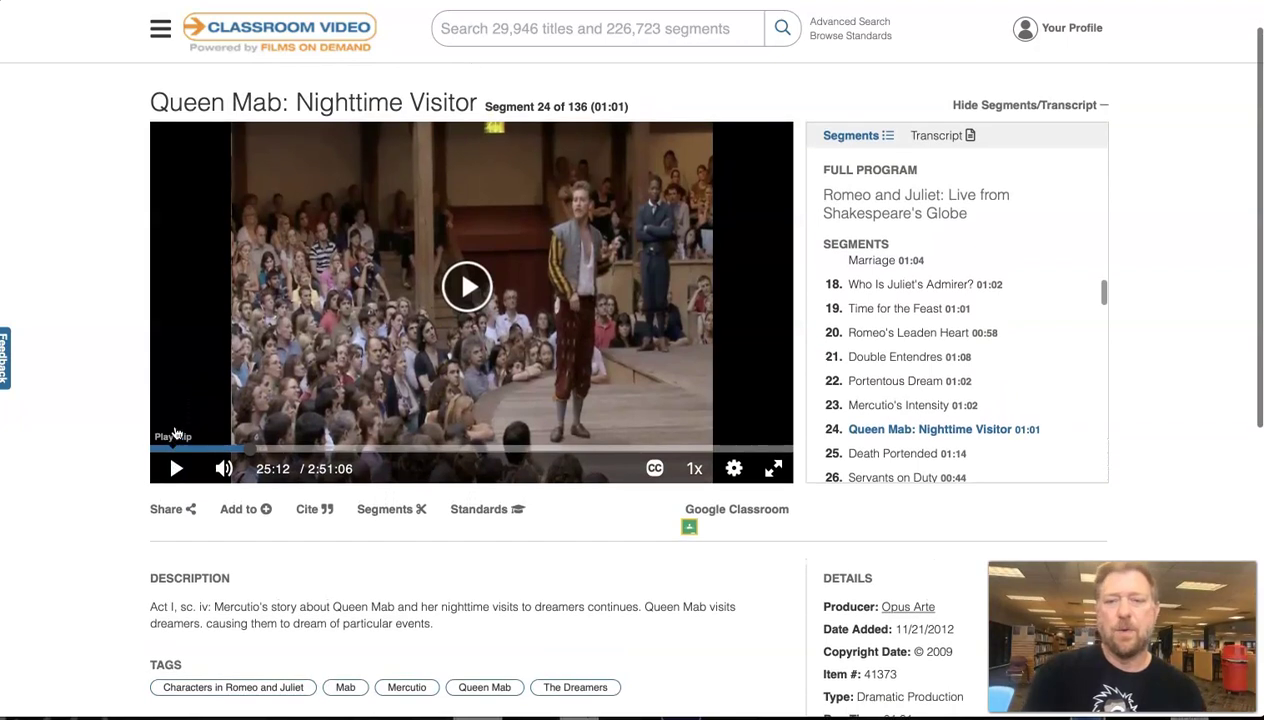
Step: Copy the Queen Mab Segment URL from the Share window's Embed/Link options, then close it
{"action": "left_click", "coordinate": [170, 510]}
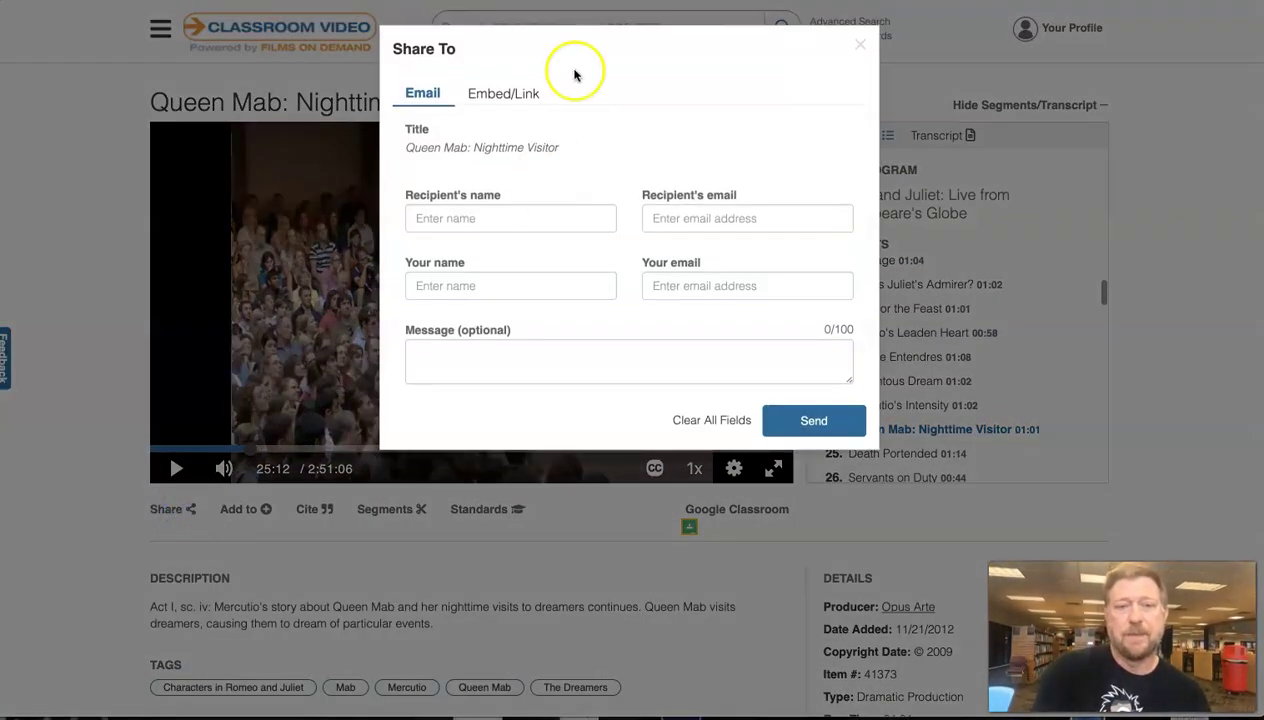
{"action": "left_click", "coordinate": [510, 93]}
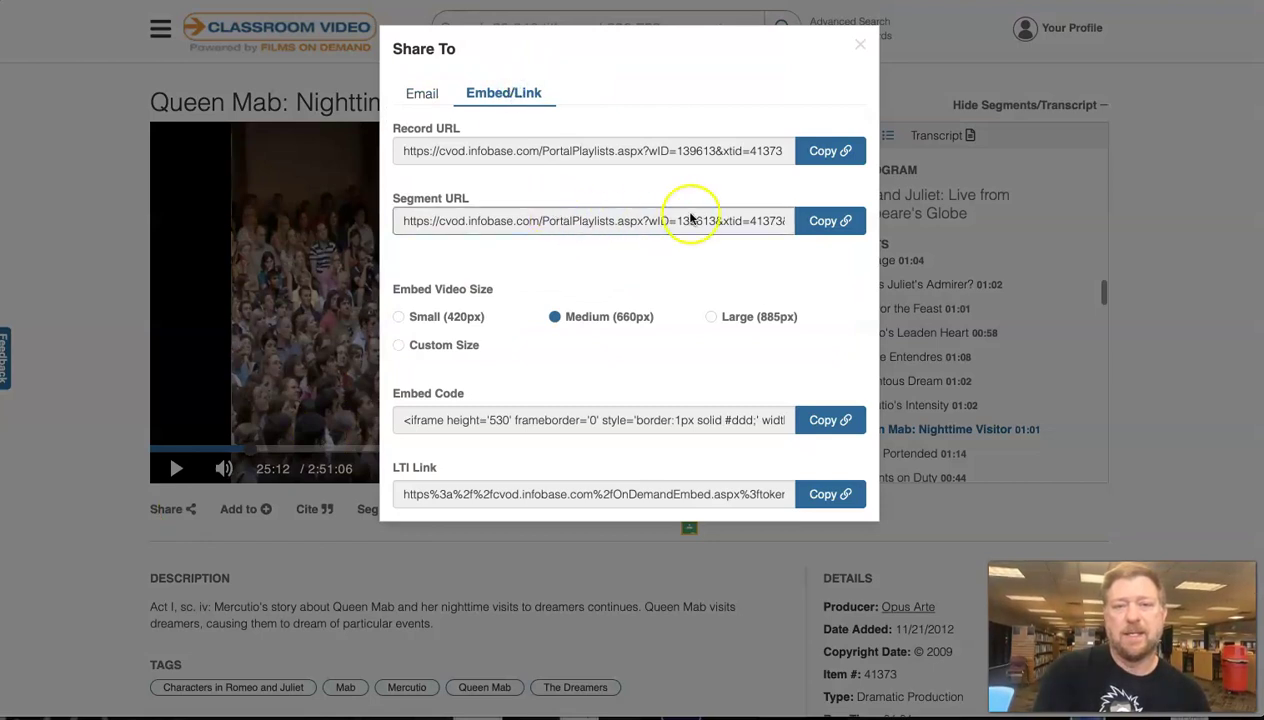
{"action": "left_click", "coordinate": [825, 226]}
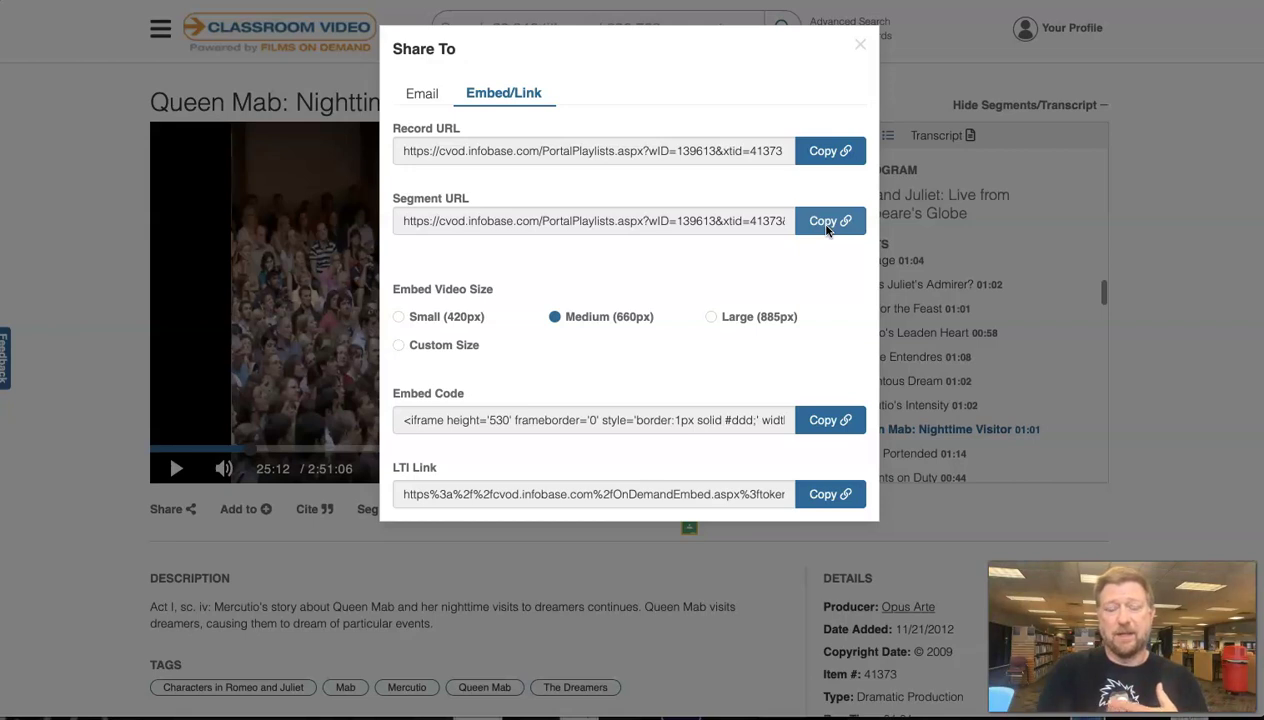
{"action": "left_click", "coordinate": [1030, 258]}
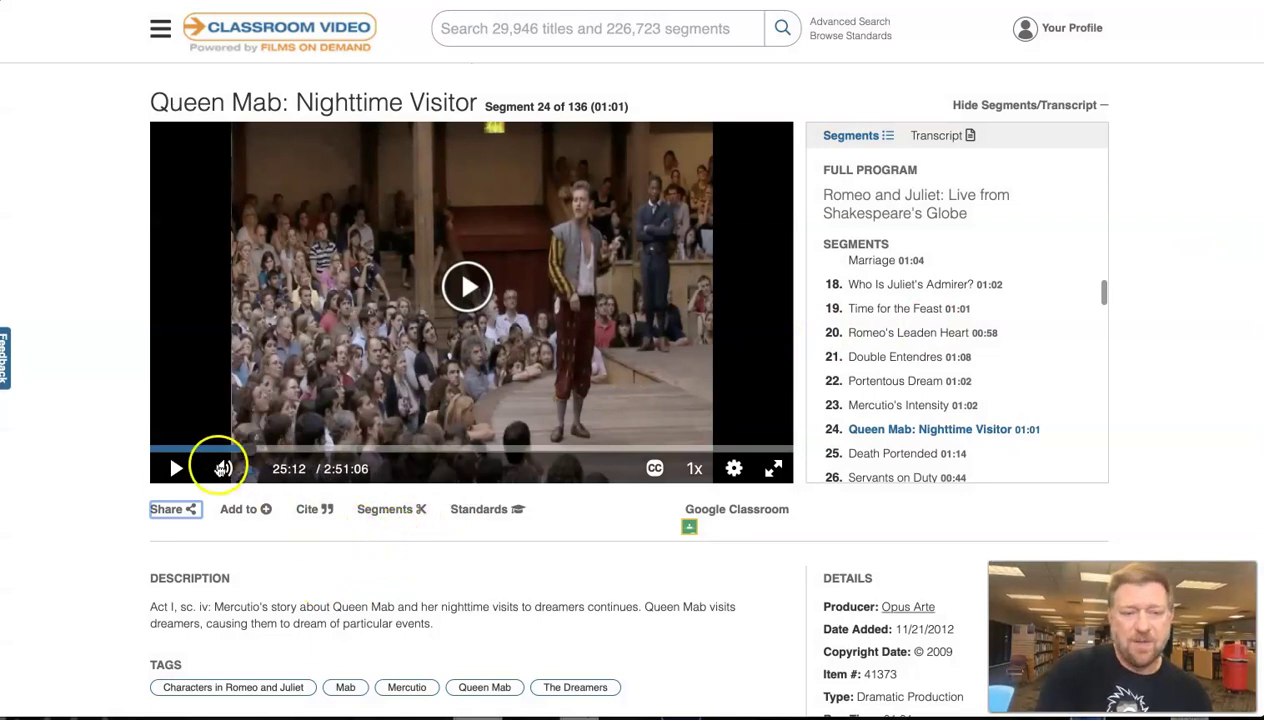
Step: Play, pause, and jump the Queen Mab video ahead to 36:36
{"action": "left_click", "coordinate": [176, 469]}
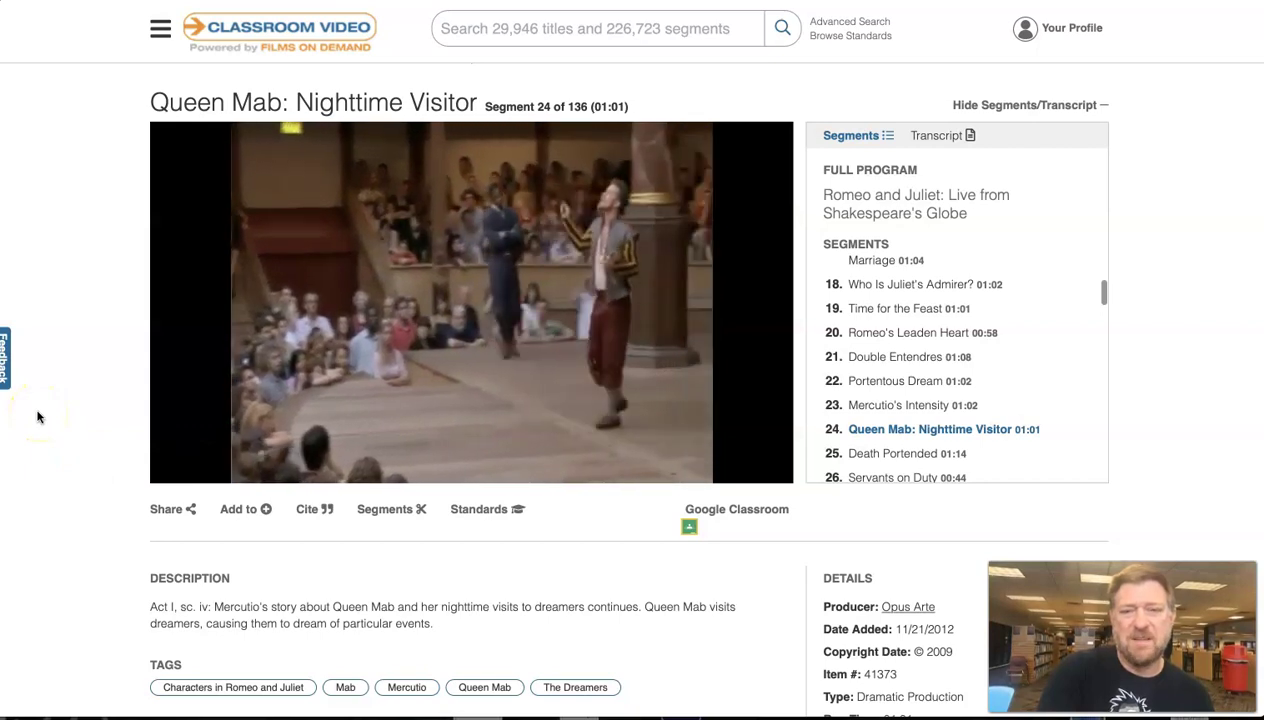
{"action": "key", "text": "space"}
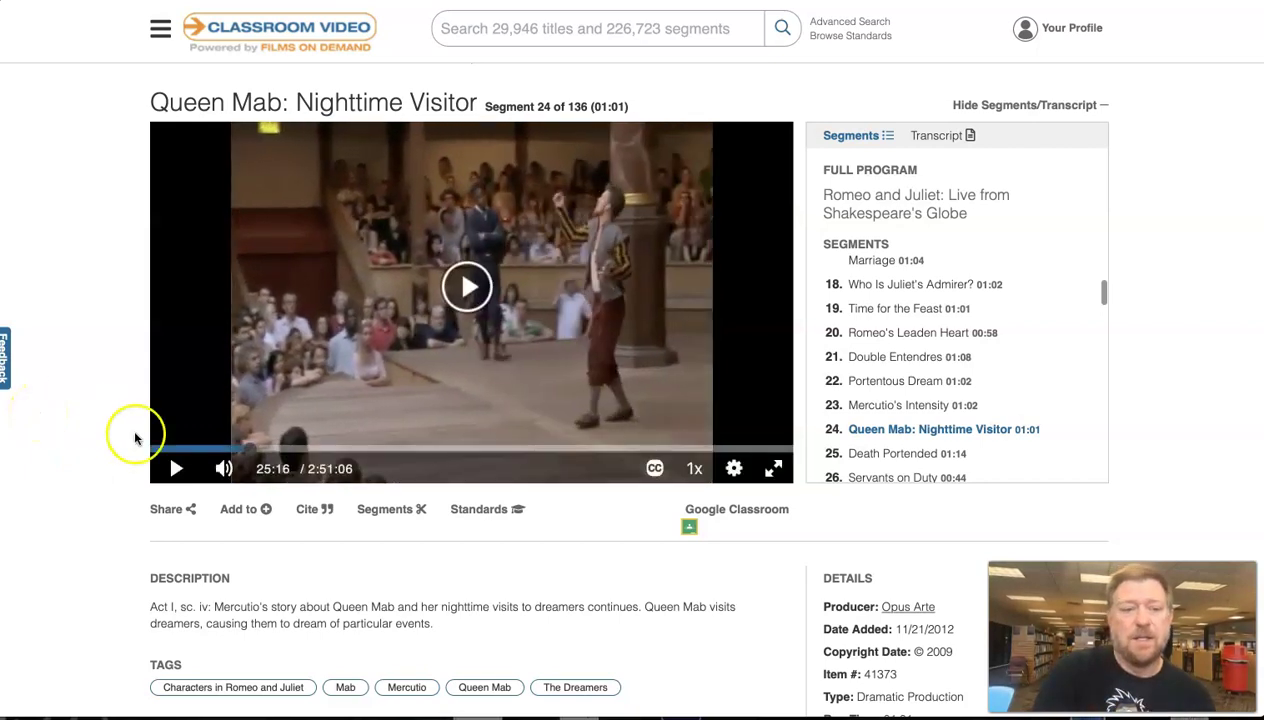
{"action": "left_click", "coordinate": [290, 449]}
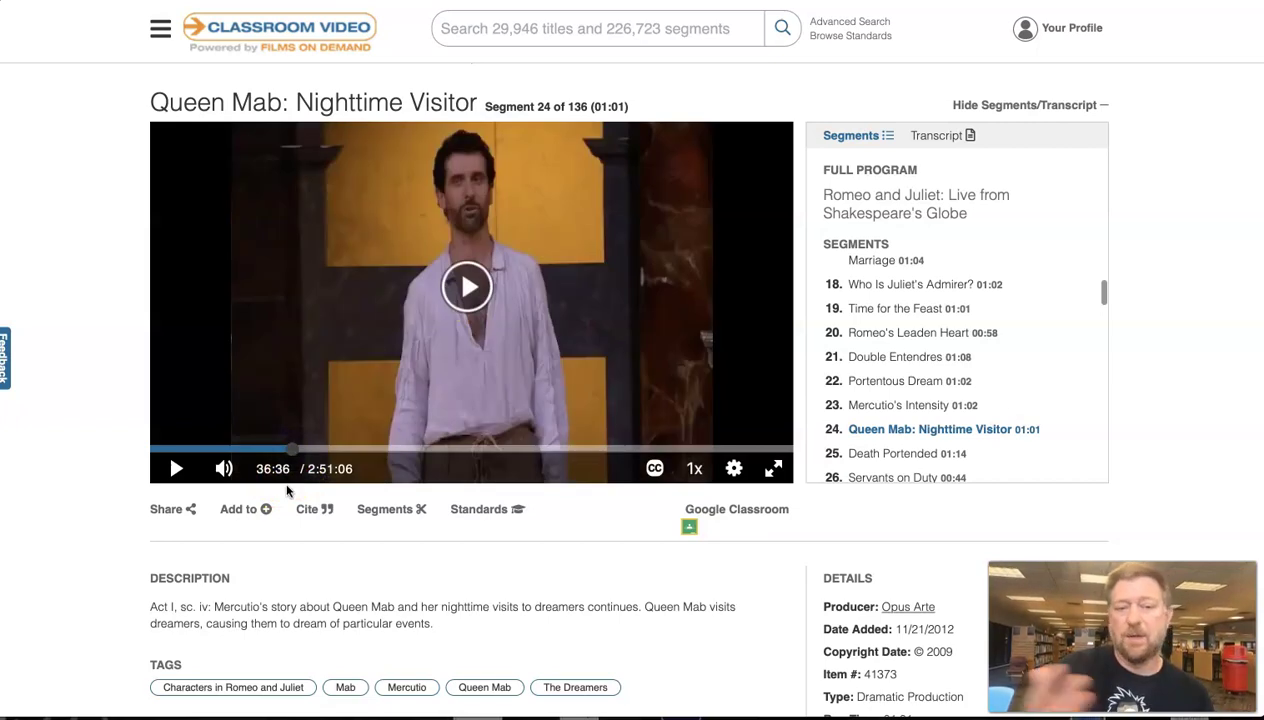
Step: Start a custom segment and choose Login in the Custom Segments panel
{"action": "left_click", "coordinate": [395, 516]}
{"action": "scroll", "coordinate": [474, 585], "scroll_direction": "down", "scroll_amount": 3}
{"action": "scroll", "coordinate": [474, 587], "scroll_direction": "down", "scroll_amount": 1}
{"action": "left_click", "coordinate": [445, 562]}
Step: Sign in with the chosen Google account and open the home page menu
{"action": "left_click", "coordinate": [646, 654]}
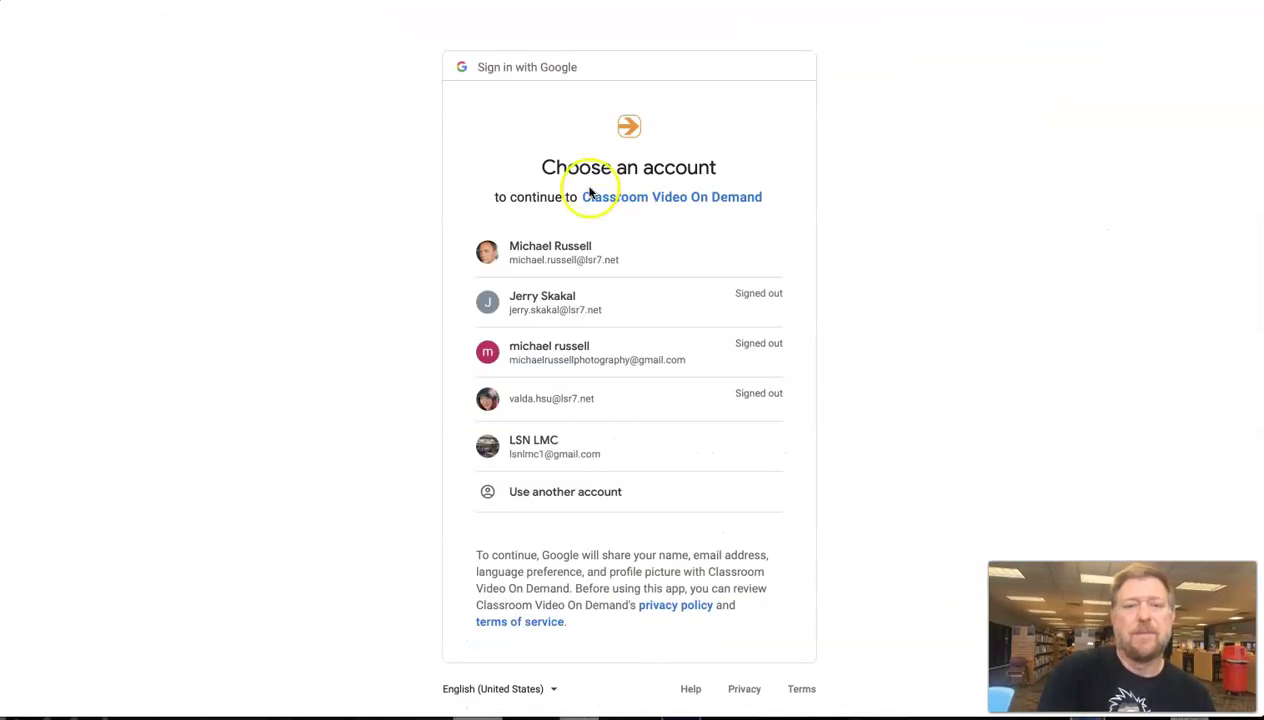
{"action": "left_click", "coordinate": [582, 240]}
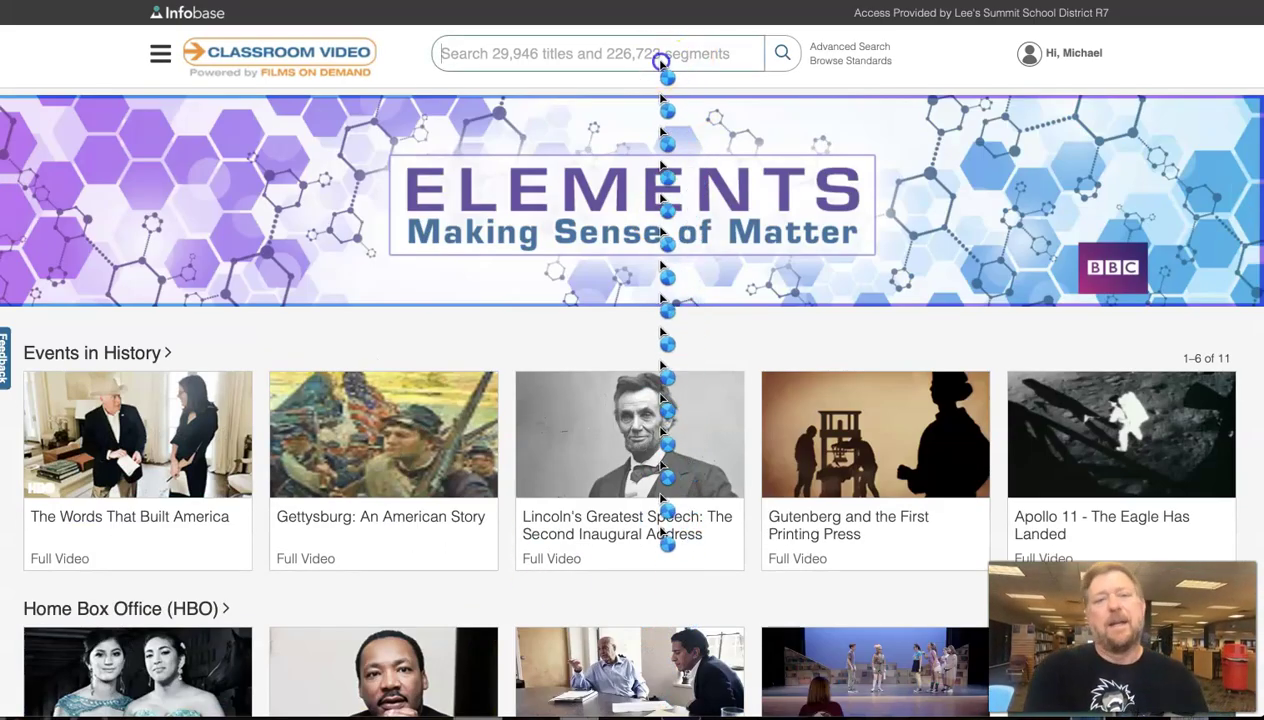
{"action": "left_click", "coordinate": [660, 60]}
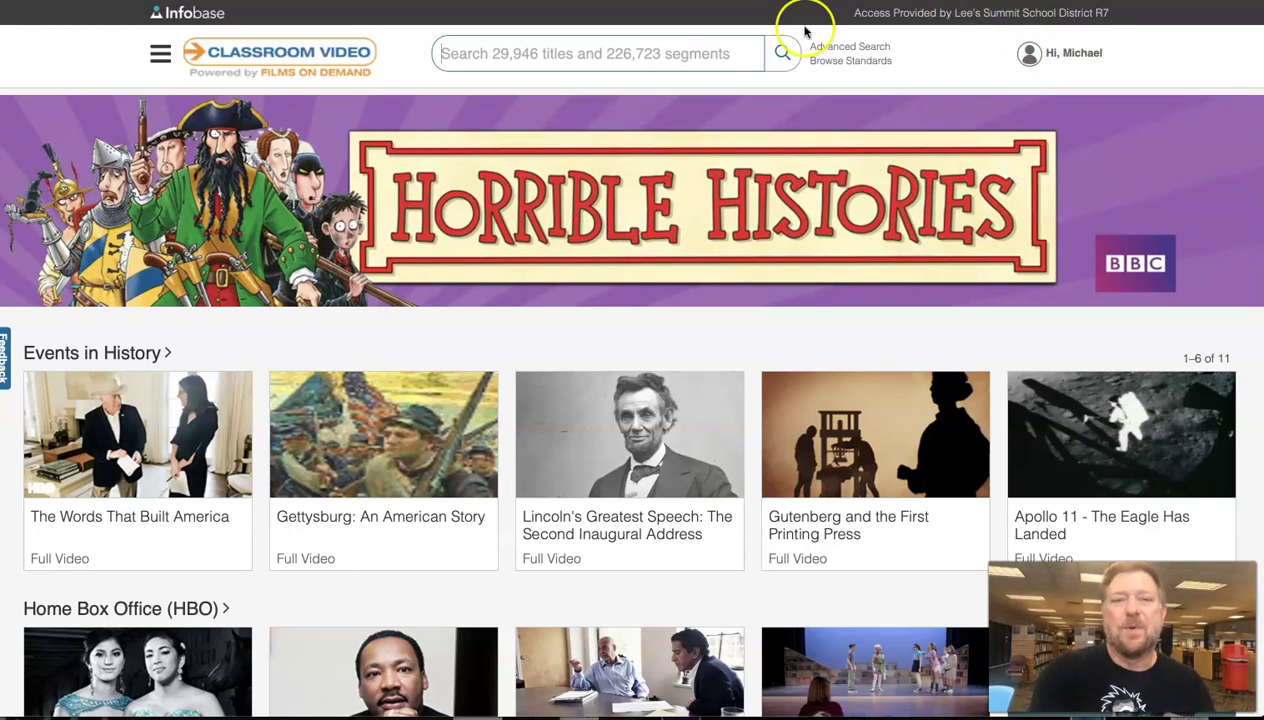
Step: Browse the Mathematics videos from the Subjects menu
{"action": "left_click", "coordinate": [160, 53]}
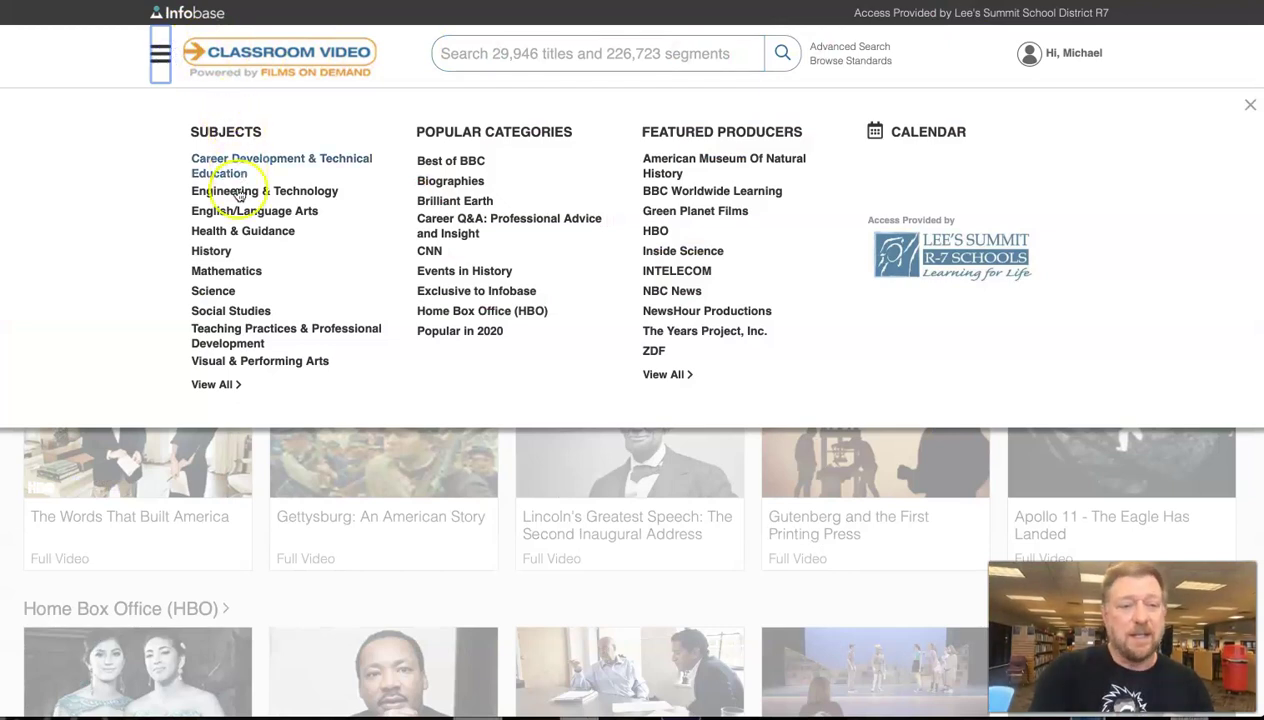
{"action": "left_click", "coordinate": [237, 274]}
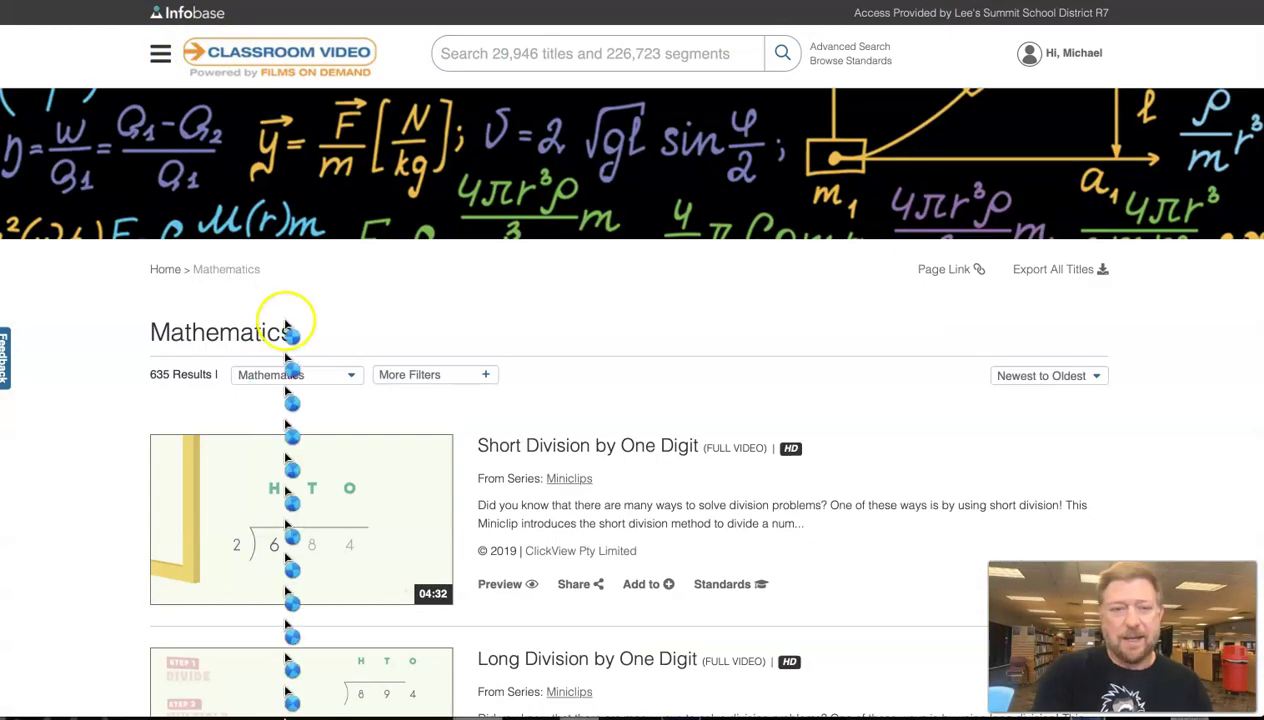
{"action": "scroll", "coordinate": [448, 558], "scroll_direction": "down", "scroll_amount": 3}
{"action": "scroll", "coordinate": [448, 558], "scroll_direction": "up", "scroll_amount": 3}
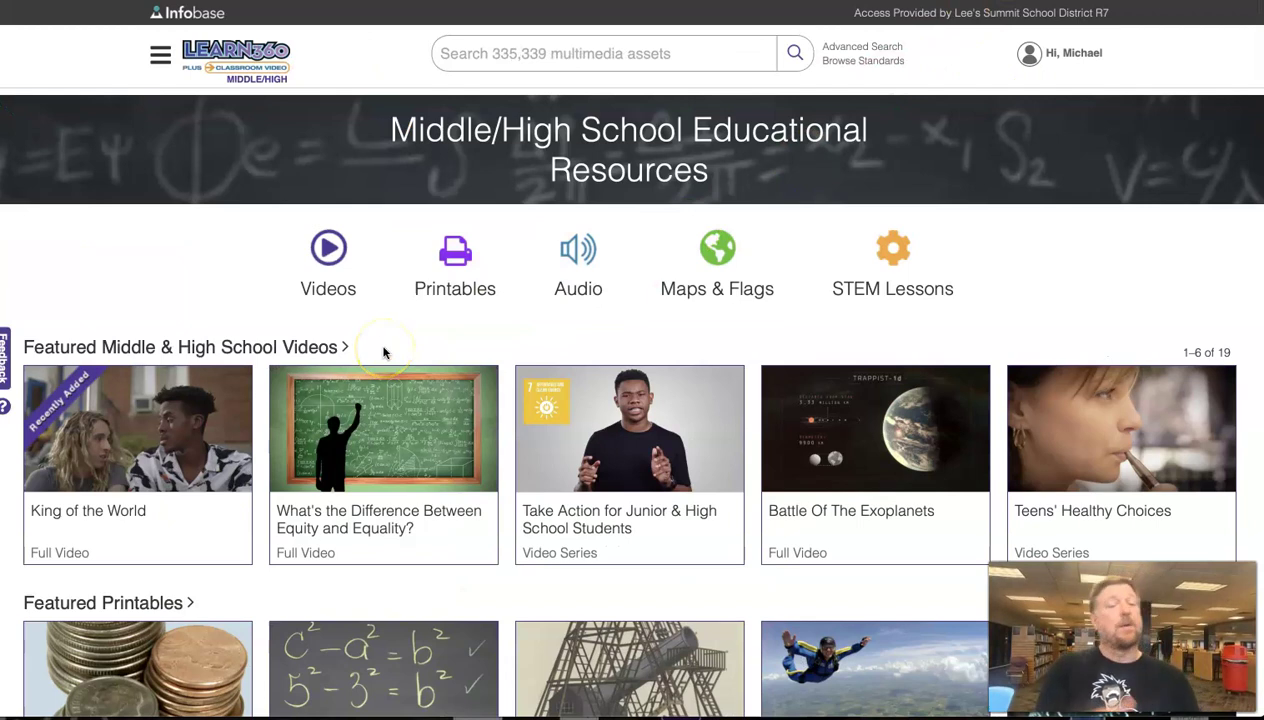
{"action": "left_click", "coordinate": [478, 287]}
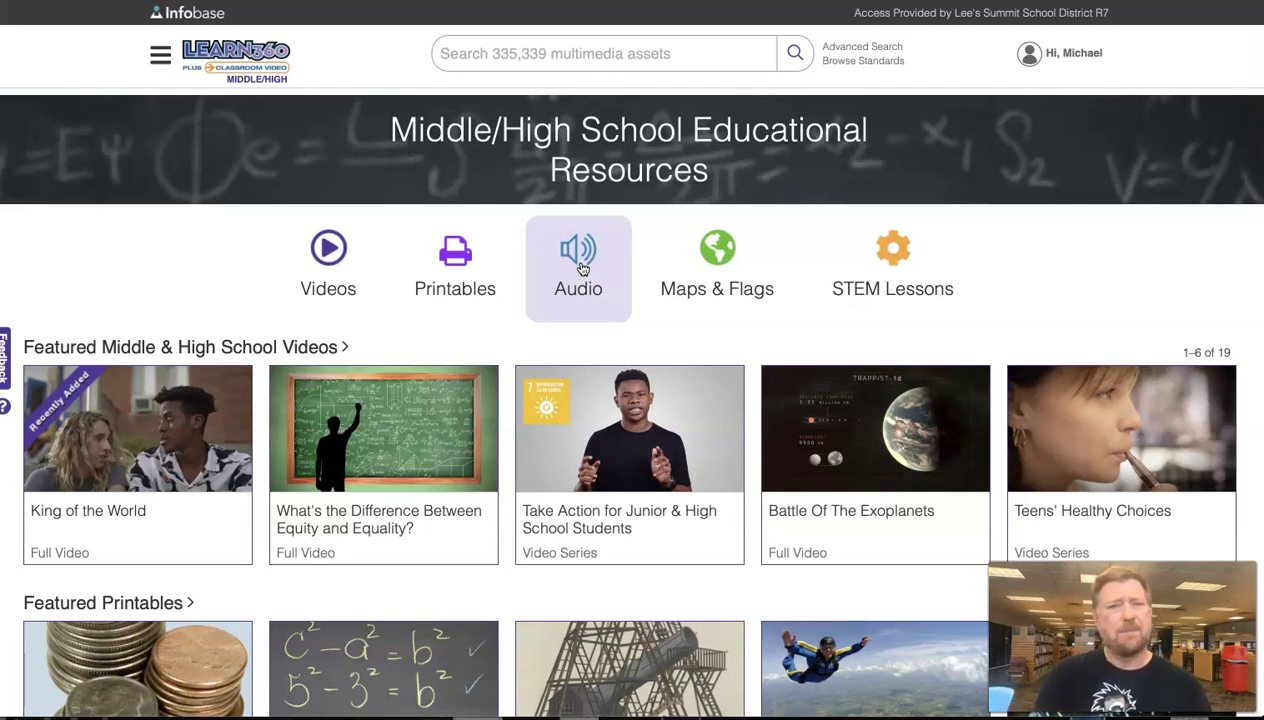
{"action": "left_click", "coordinate": [726, 294]}
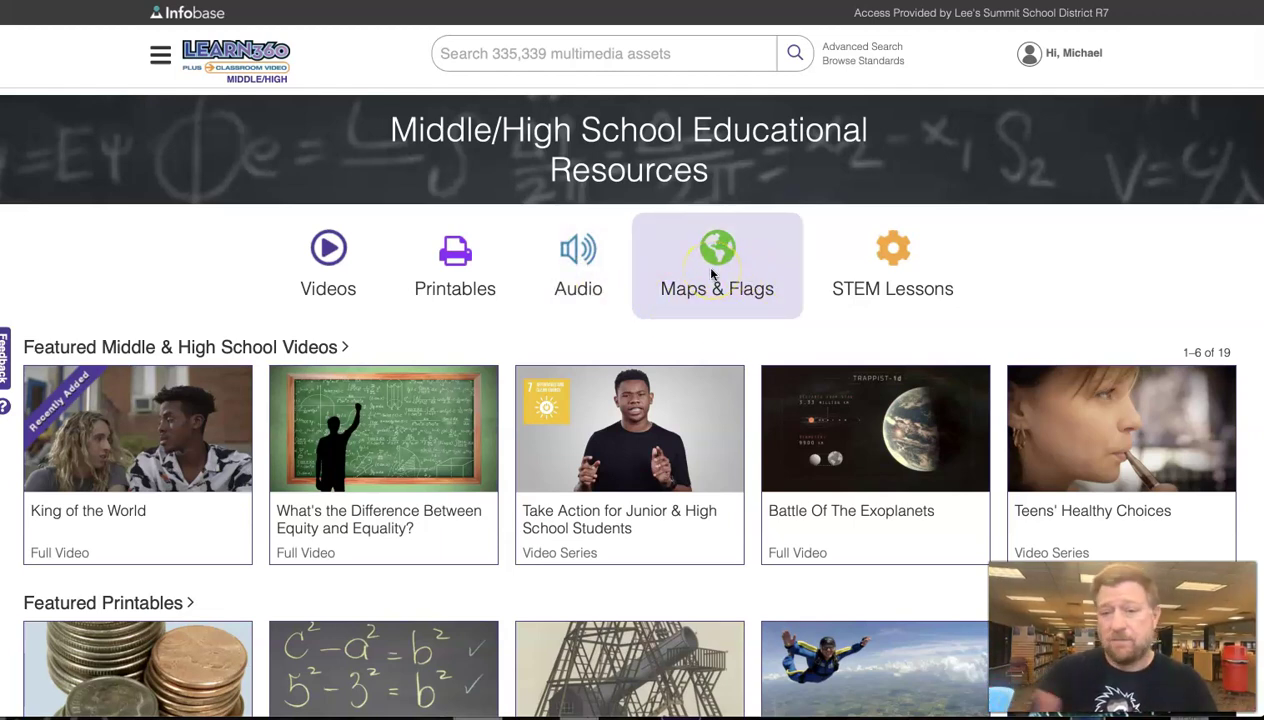
{"action": "left_click", "coordinate": [842, 250]}
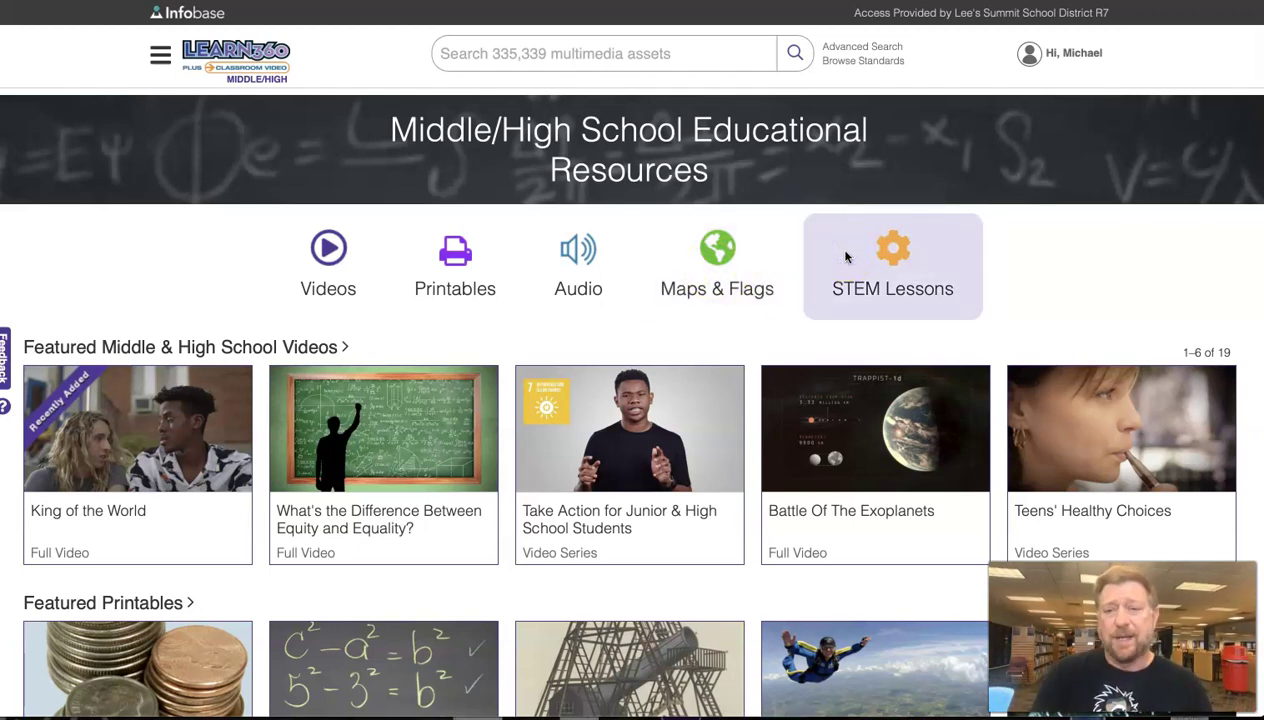
{"action": "left_click", "coordinate": [864, 272]}
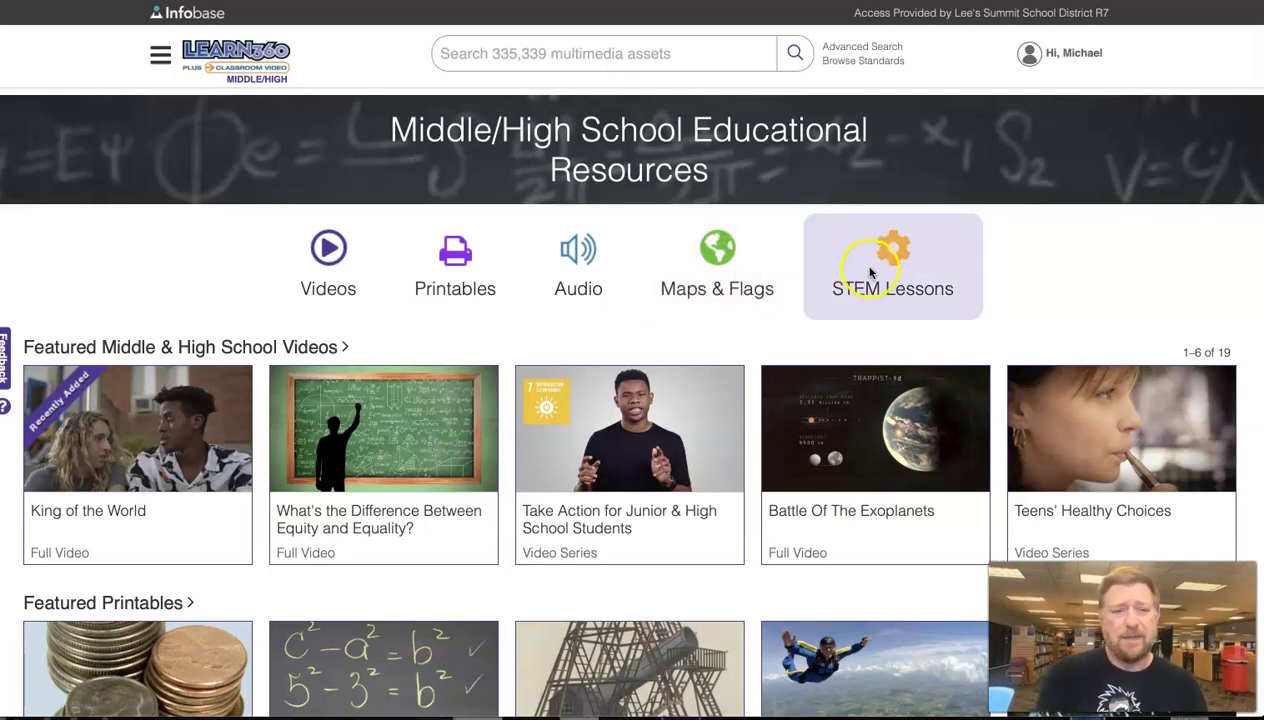
{"action": "left_click", "coordinate": [872, 273]}
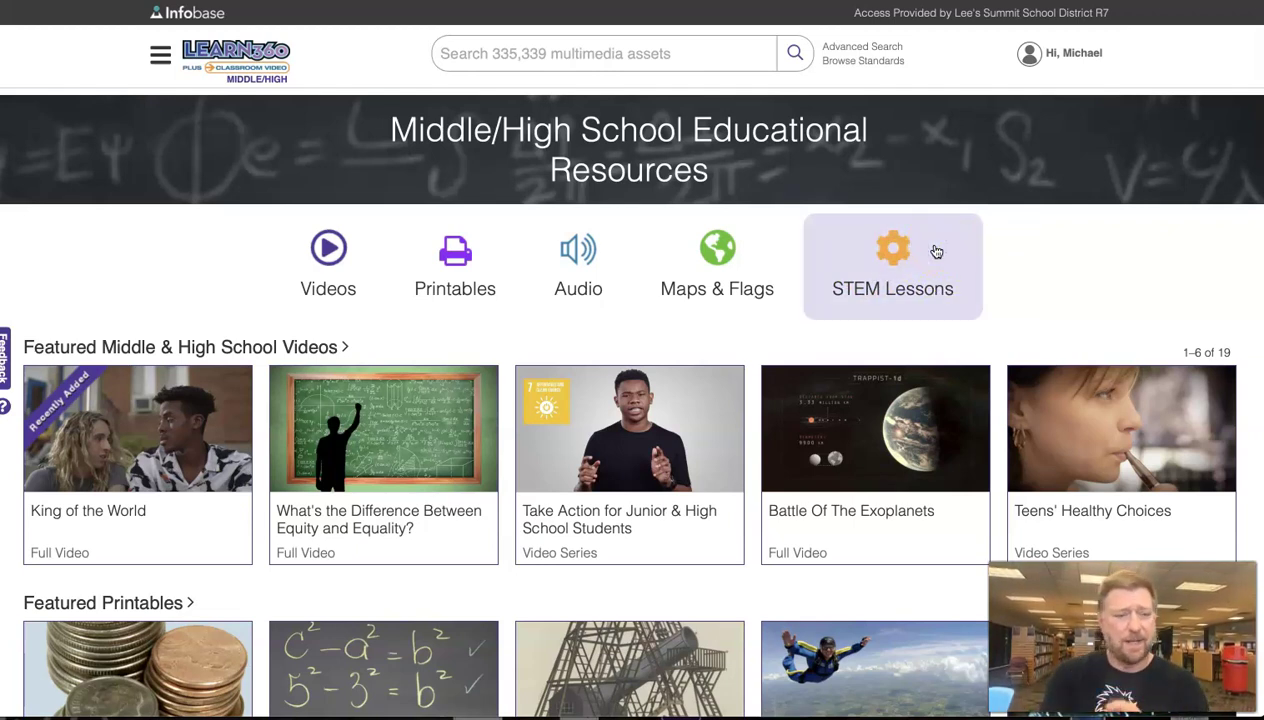
Step: Open the Reactions of Acids and Bases chemistry lesson from the STEM Lessons collection
{"action": "left_click", "coordinate": [898, 258]}
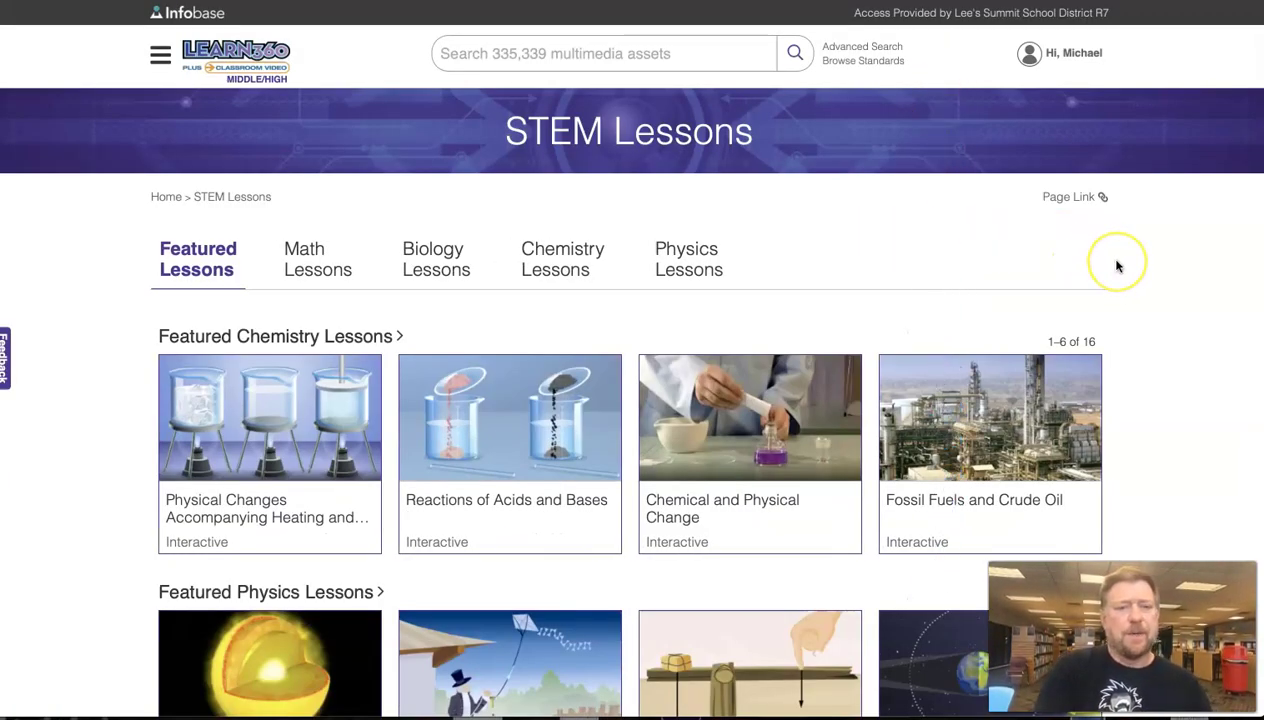
{"action": "left_click", "coordinate": [422, 270]}
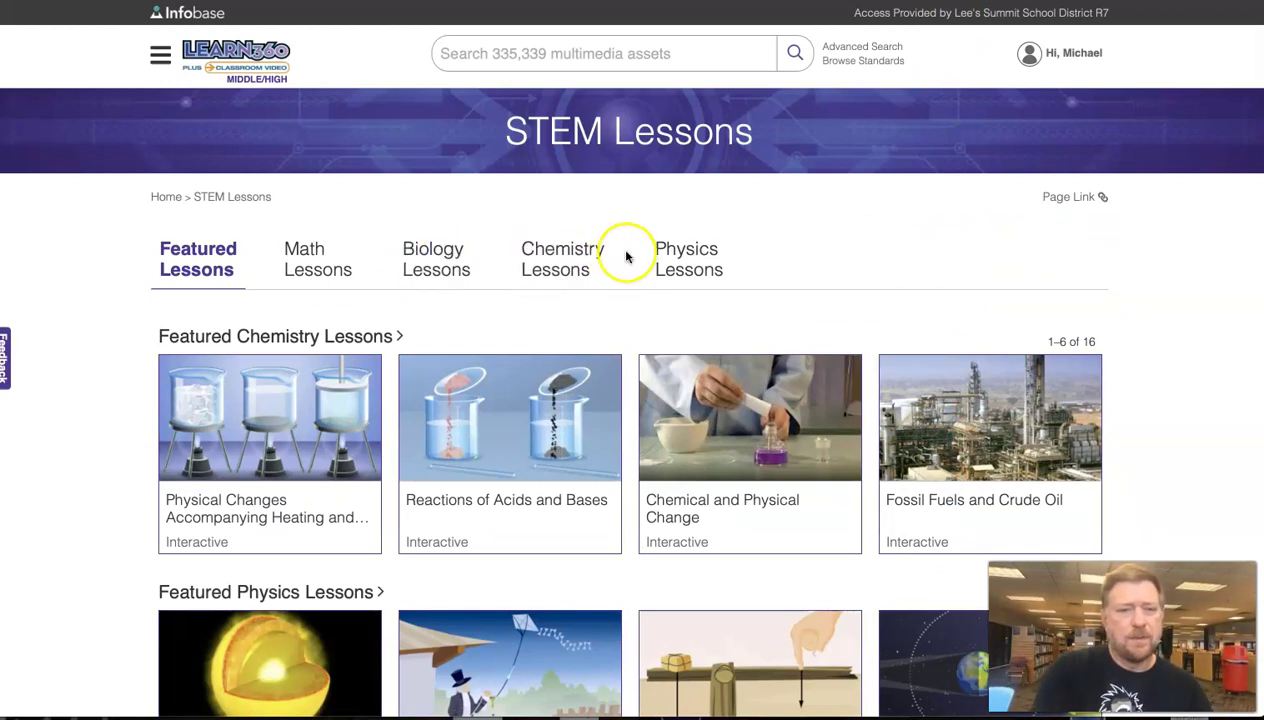
{"action": "scroll", "coordinate": [91, 462], "scroll_direction": "down", "scroll_amount": 2}
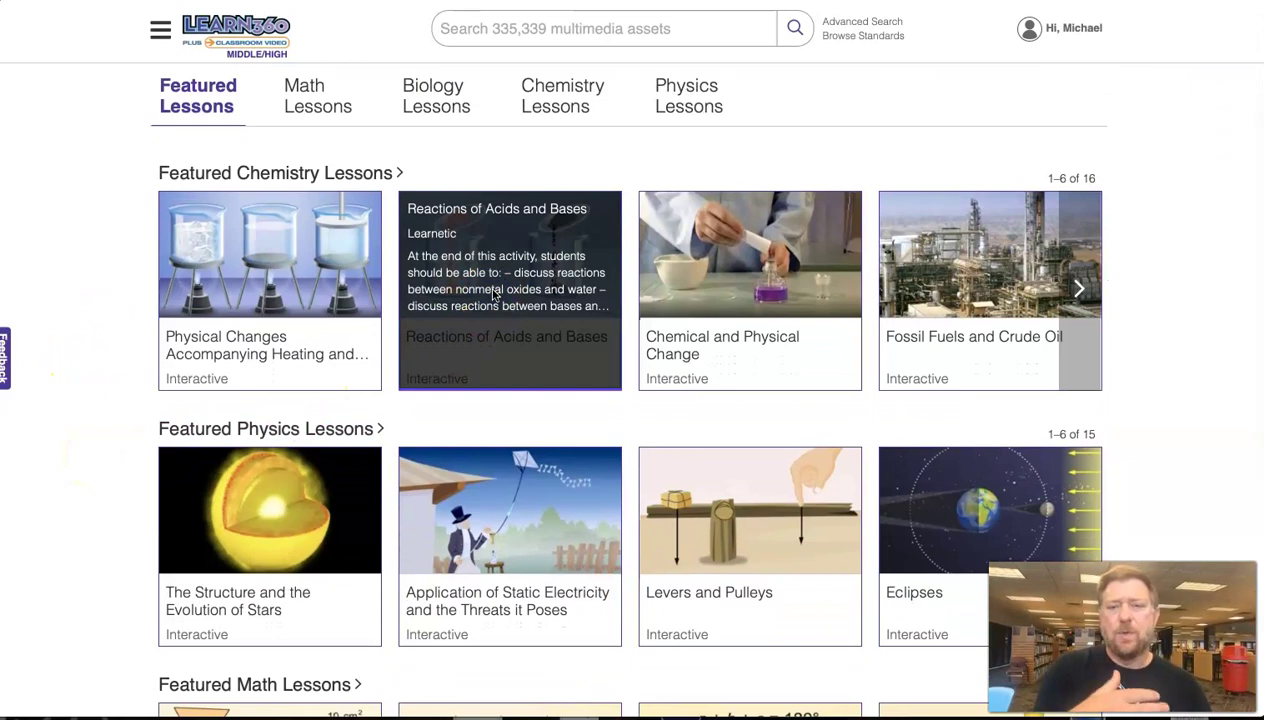
{"action": "left_click", "coordinate": [492, 292]}
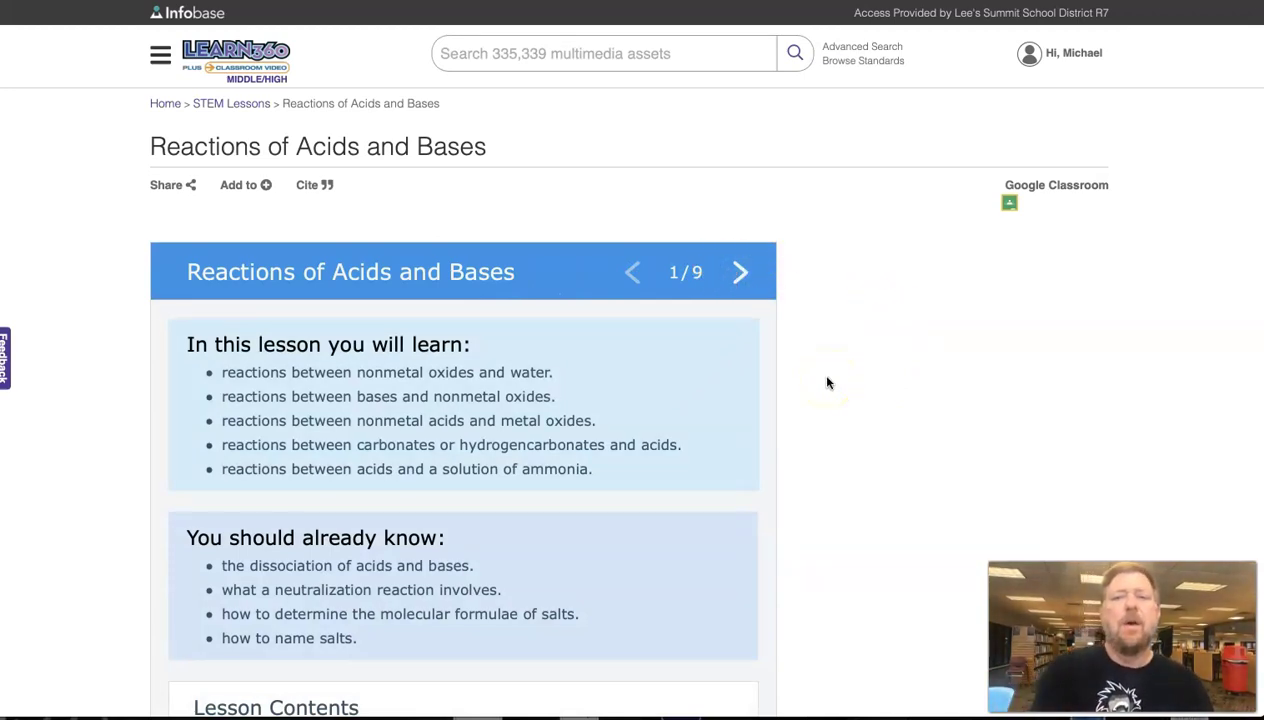
Step: Run an Advanced Search for Experiments filtered to Interactives, returning 22 results
{"action": "left_click", "coordinate": [859, 49]}
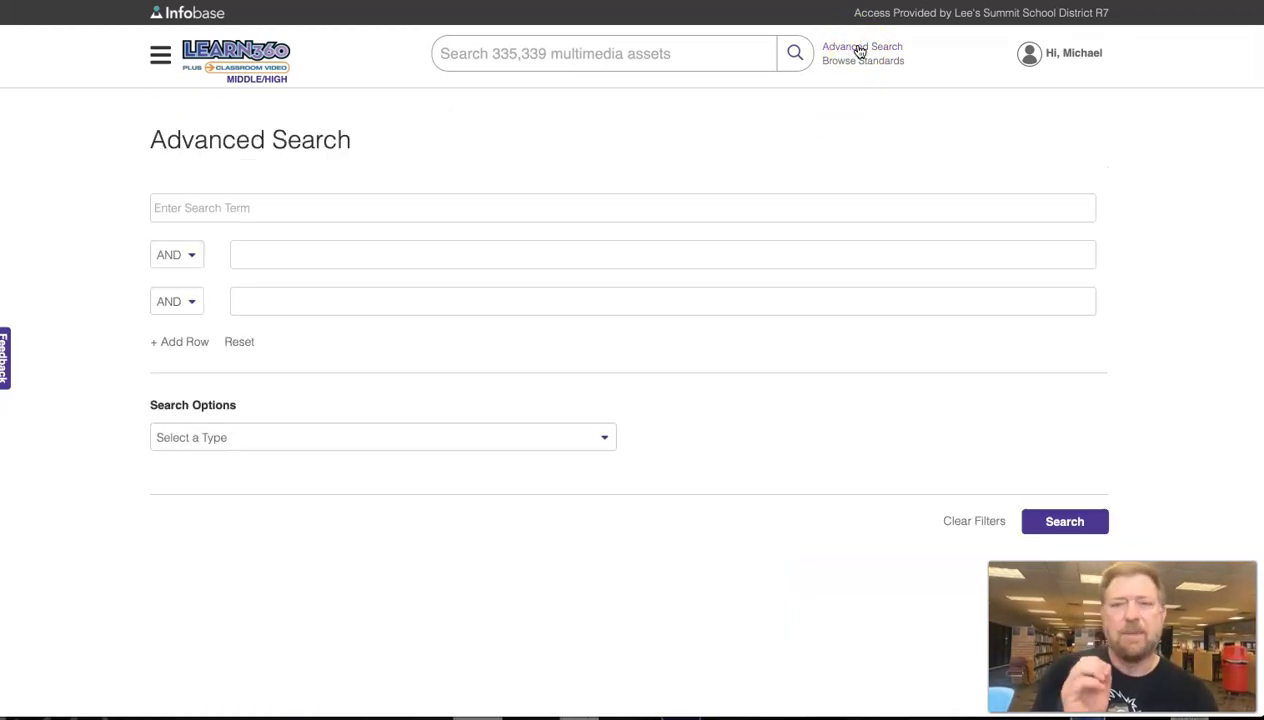
{"action": "left_click", "coordinate": [510, 437]}
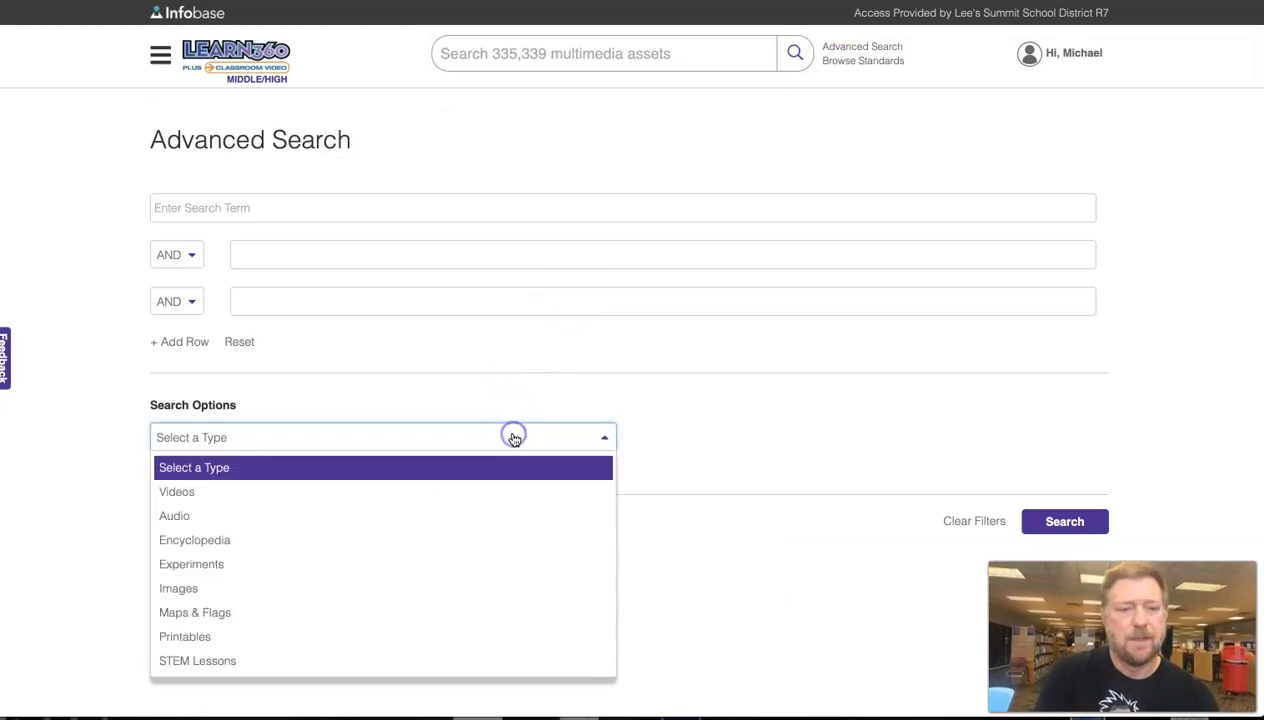
{"action": "left_click", "coordinate": [480, 563]}
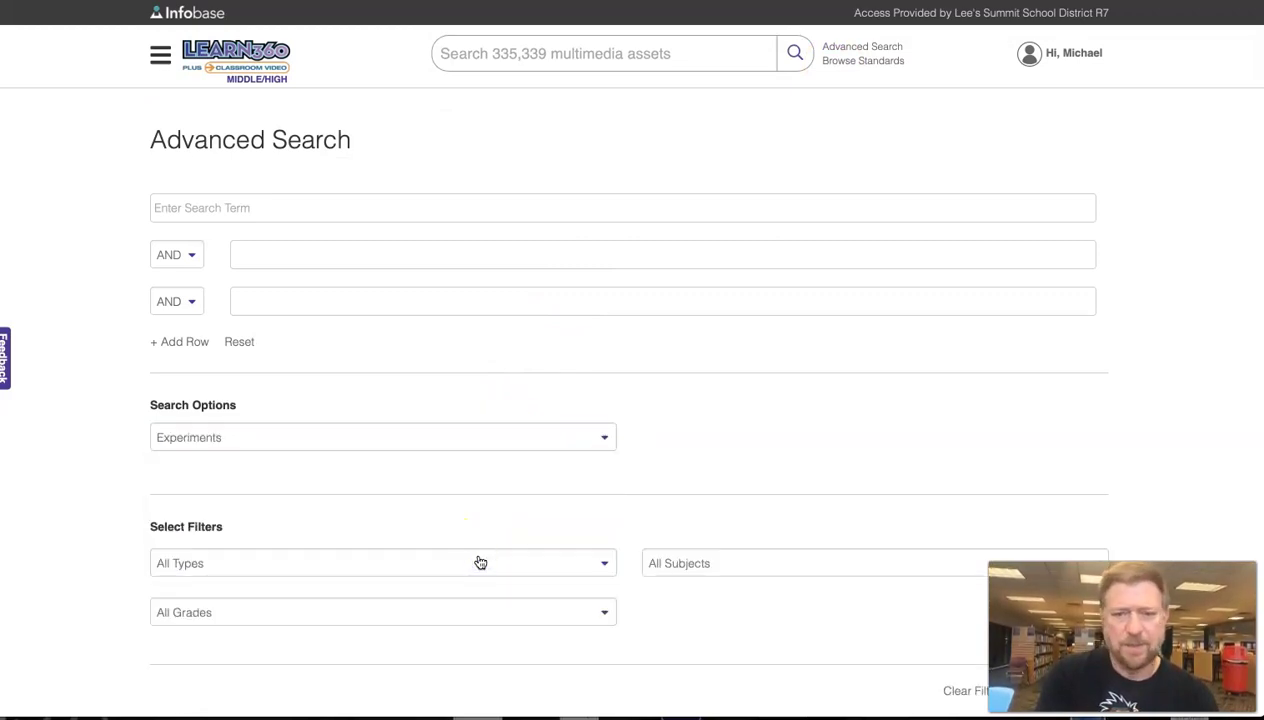
{"action": "scroll", "coordinate": [480, 563], "scroll_direction": "down", "scroll_amount": 3}
{"action": "left_click", "coordinate": [570, 430]}
{"action": "left_click", "coordinate": [565, 483]}
{"action": "scroll", "coordinate": [878, 498], "scroll_direction": "down", "scroll_amount": 1}
{"action": "left_click", "coordinate": [1068, 510]}
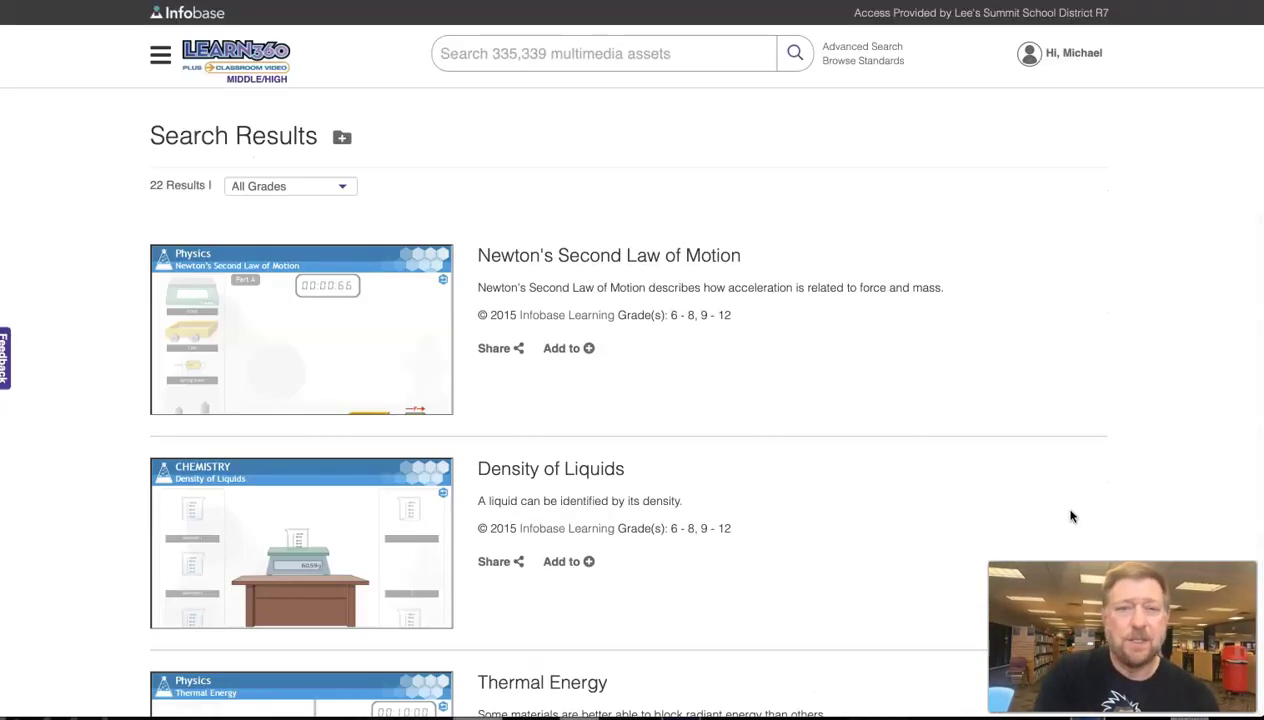
Step: Filter the interactives to grades 9-12 and scroll down to Catalysis (Colorful Chemistry)
{"action": "left_click", "coordinate": [331, 186]}
{"action": "left_click", "coordinate": [311, 247]}
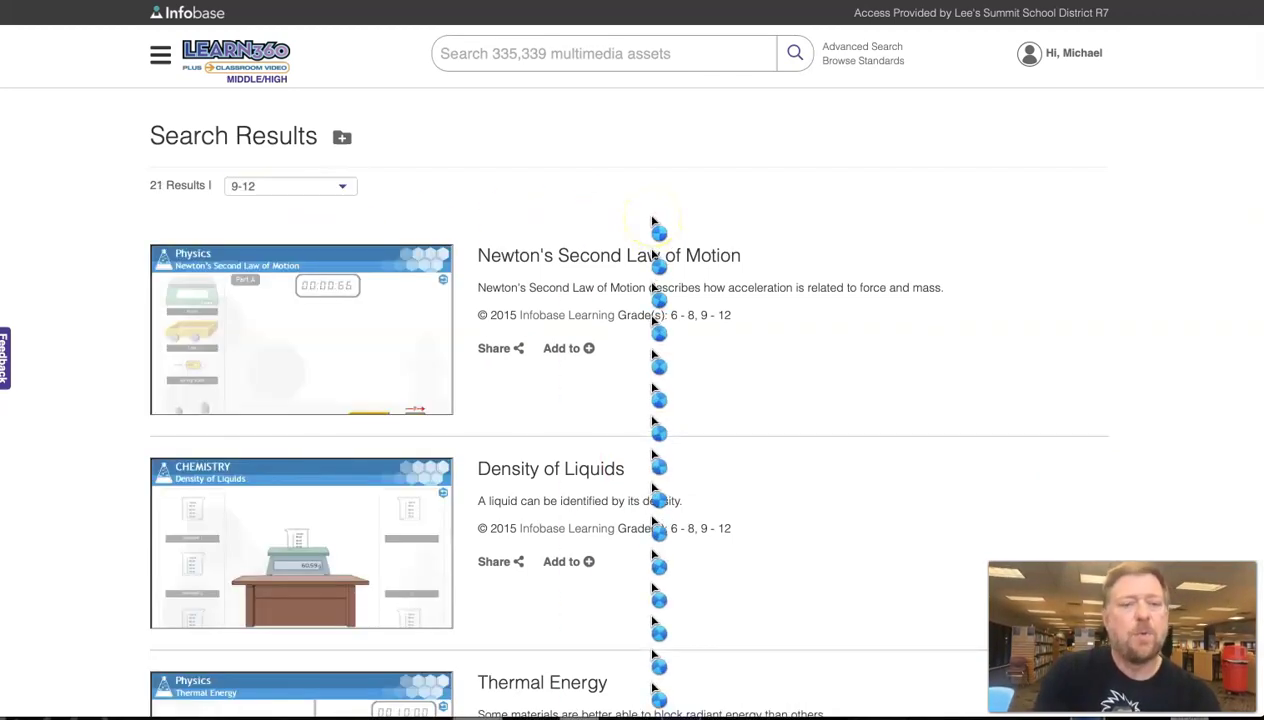
{"action": "scroll", "coordinate": [652, 222], "scroll_direction": "down", "scroll_amount": 2}
{"action": "scroll", "coordinate": [652, 222], "scroll_direction": "down", "scroll_amount": 3}
{"action": "scroll", "coordinate": [652, 222], "scroll_direction": "down", "scroll_amount": 1}
{"action": "scroll", "coordinate": [652, 222], "scroll_direction": "down", "scroll_amount": 2}
{"action": "scroll", "coordinate": [652, 222], "scroll_direction": "down", "scroll_amount": 2}
{"action": "scroll", "coordinate": [652, 222], "scroll_direction": "down", "scroll_amount": 2}
{"action": "scroll", "coordinate": [652, 222], "scroll_direction": "down", "scroll_amount": 2}
{"action": "scroll", "coordinate": [652, 222], "scroll_direction": "down", "scroll_amount": 2}
{"action": "scroll", "coordinate": [652, 222], "scroll_direction": "down", "scroll_amount": 3}
{"action": "scroll", "coordinate": [652, 222], "scroll_direction": "down", "scroll_amount": 1}
{"action": "scroll", "coordinate": [652, 222], "scroll_direction": "down", "scroll_amount": 3}
{"action": "scroll", "coordinate": [652, 222], "scroll_direction": "down", "scroll_amount": 1}
{"action": "scroll", "coordinate": [652, 222], "scroll_direction": "down", "scroll_amount": 2}
{"action": "scroll", "coordinate": [652, 222], "scroll_direction": "up", "scroll_amount": 1}
{"action": "scroll", "coordinate": [669, 370], "scroll_direction": "up", "scroll_amount": 1}
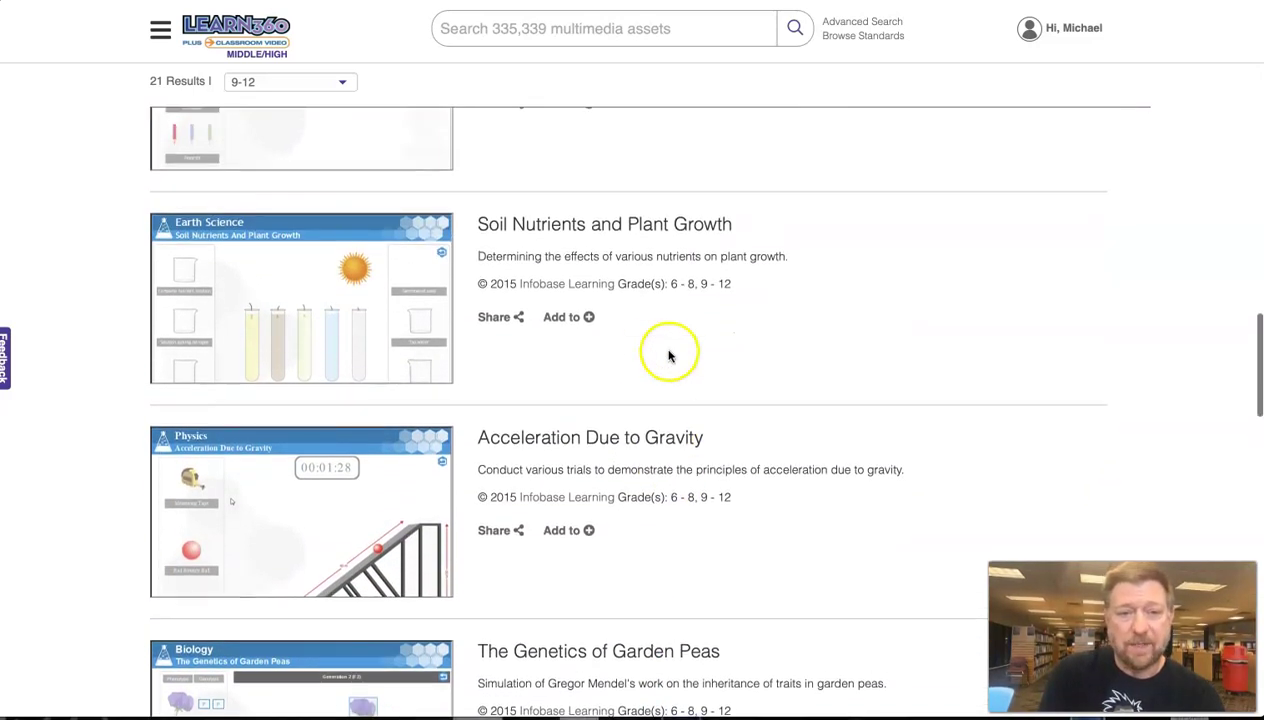
{"action": "scroll", "coordinate": [784, 344], "scroll_direction": "down", "scroll_amount": 1}
{"action": "scroll", "coordinate": [784, 344], "scroll_direction": "down", "scroll_amount": 3}
{"action": "scroll", "coordinate": [784, 344], "scroll_direction": "down", "scroll_amount": 1}
{"action": "scroll", "coordinate": [785, 349], "scroll_direction": "down", "scroll_amount": 3}
{"action": "scroll", "coordinate": [785, 349], "scroll_direction": "down", "scroll_amount": 2}
{"action": "scroll", "coordinate": [785, 349], "scroll_direction": "down", "scroll_amount": 2}
{"action": "scroll", "coordinate": [785, 350], "scroll_direction": "down", "scroll_amount": 1}
Step: Start Catalysis (Colorful Chemistry), pour tartrate and hydrogen peroxide into the beaker, and light the burner
{"action": "left_click", "coordinate": [650, 262]}
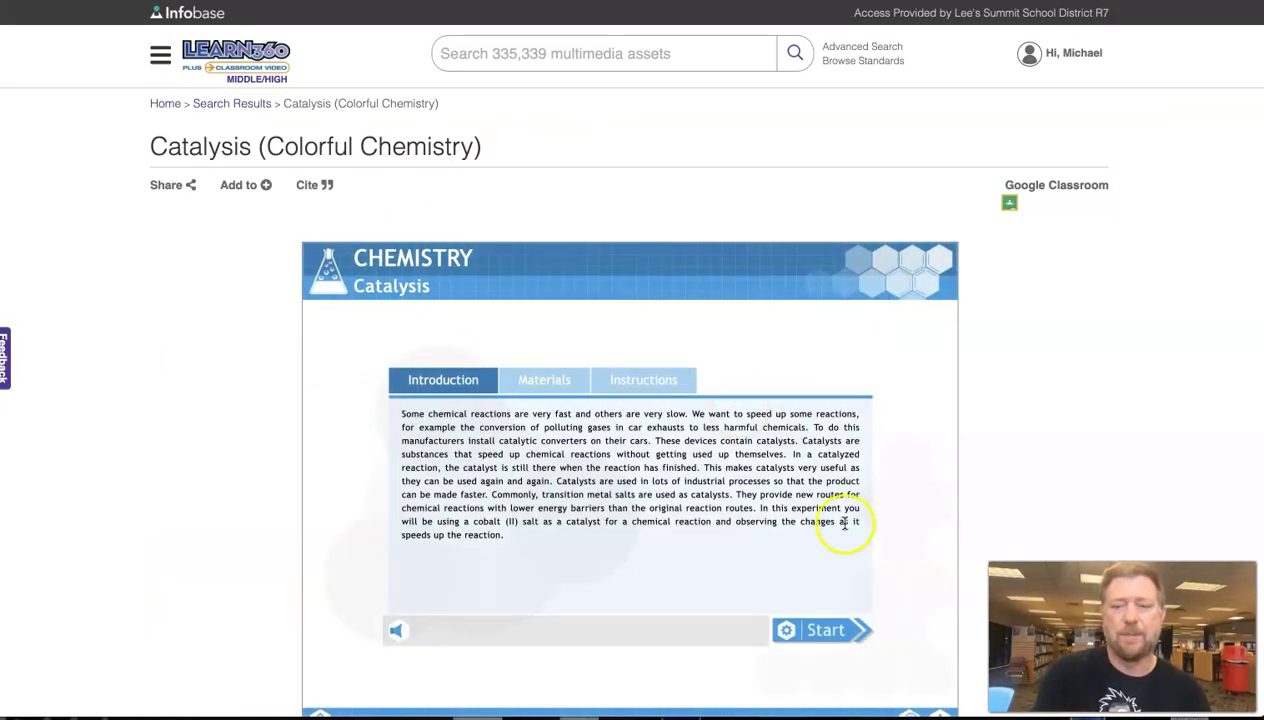
{"action": "left_click", "coordinate": [820, 632]}
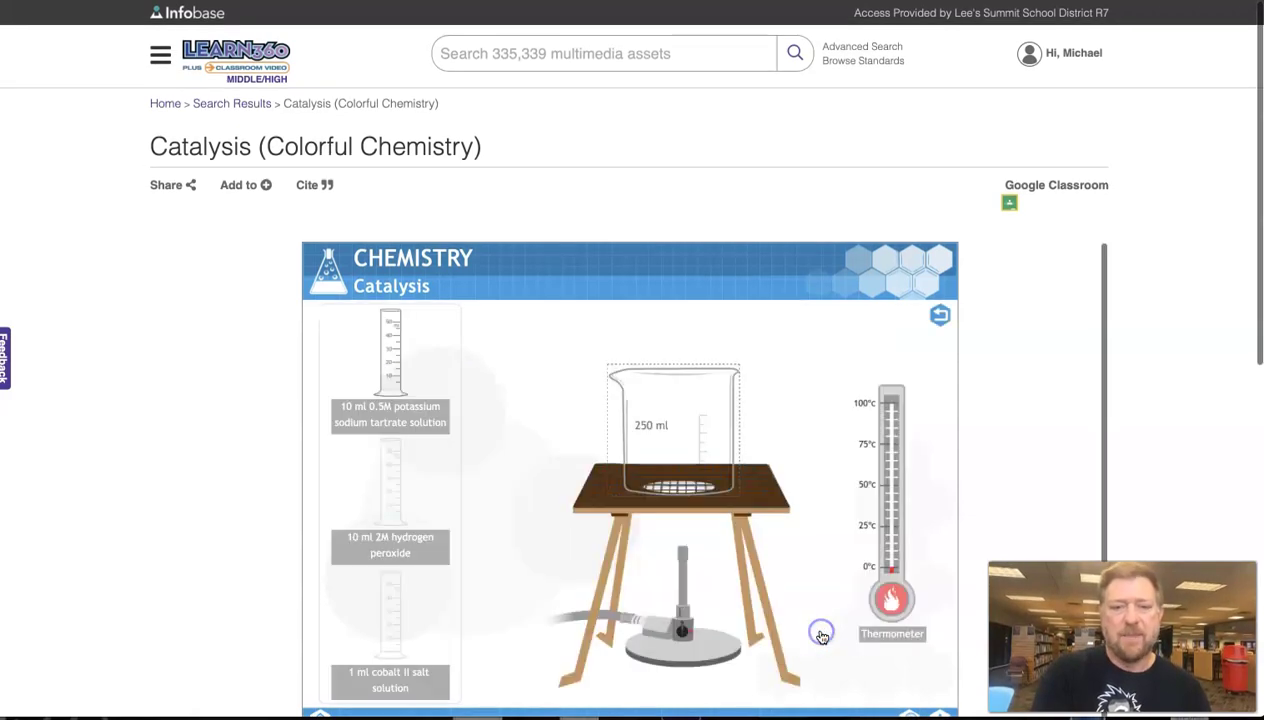
{"action": "left_click_drag", "start_coordinate": [380, 410], "coordinate": [633, 396]}
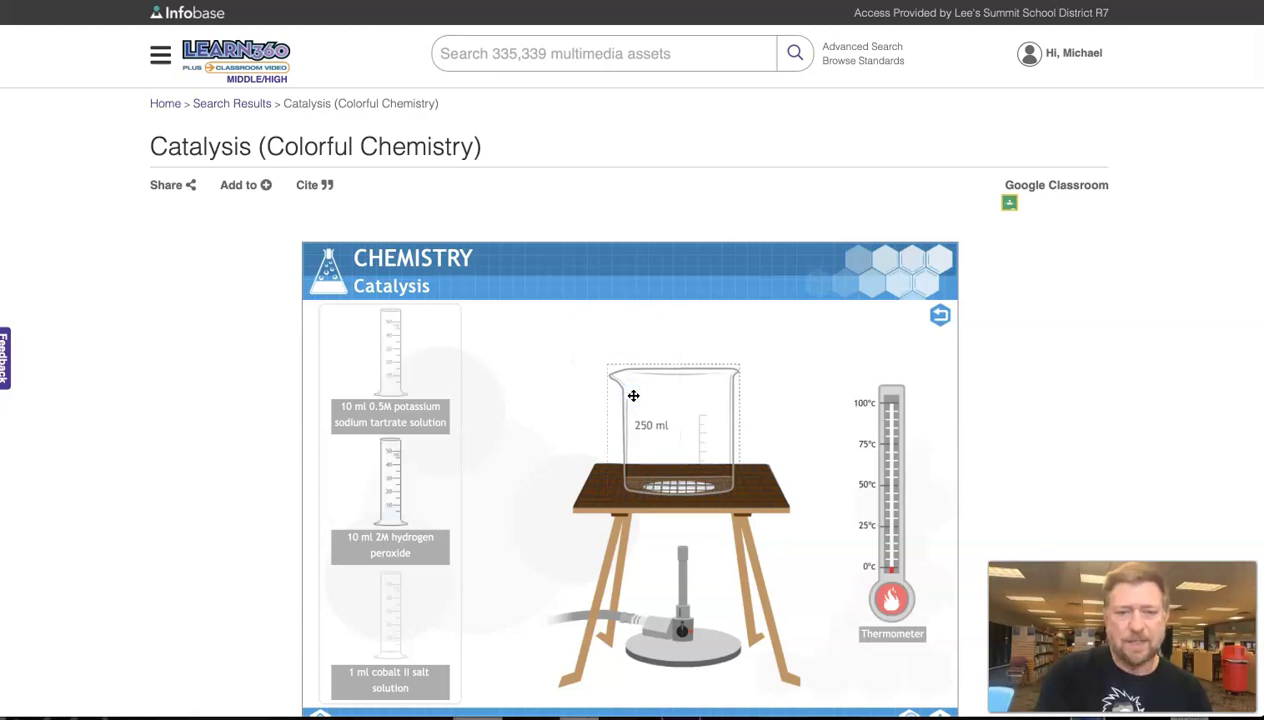
{"action": "left_click_drag", "start_coordinate": [380, 483], "coordinate": [642, 391]}
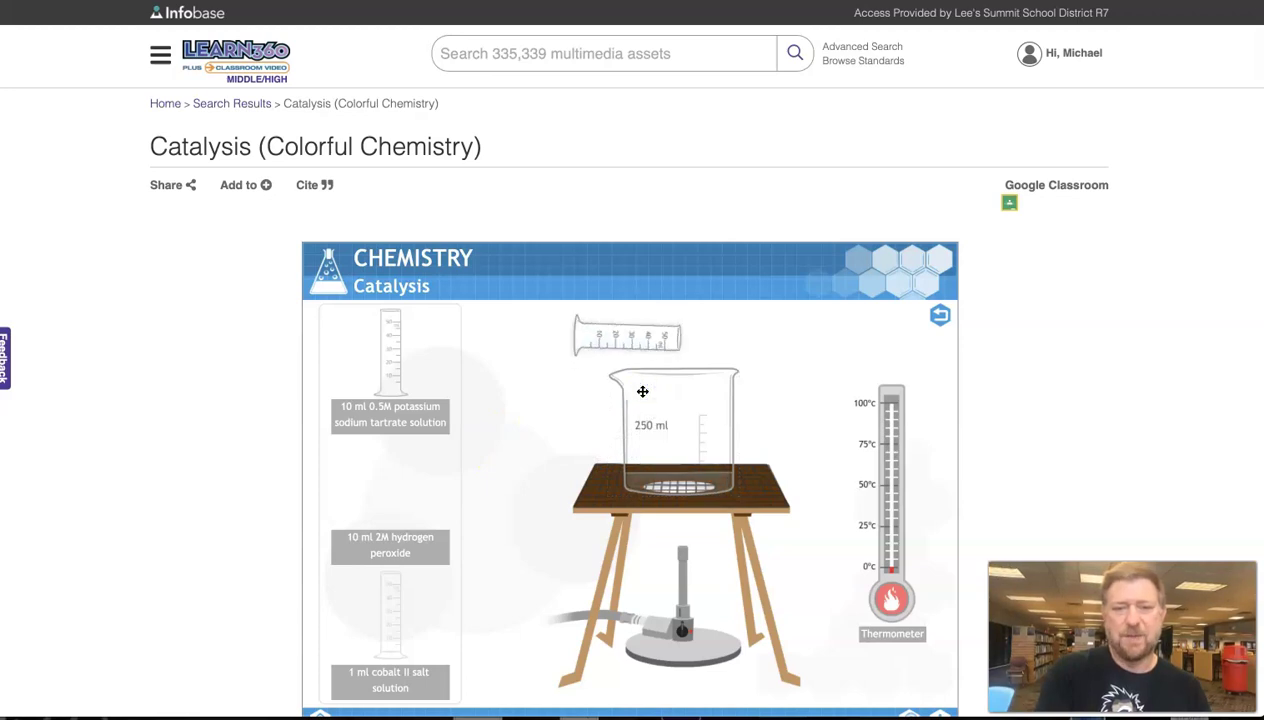
{"action": "left_click", "coordinate": [681, 630]}
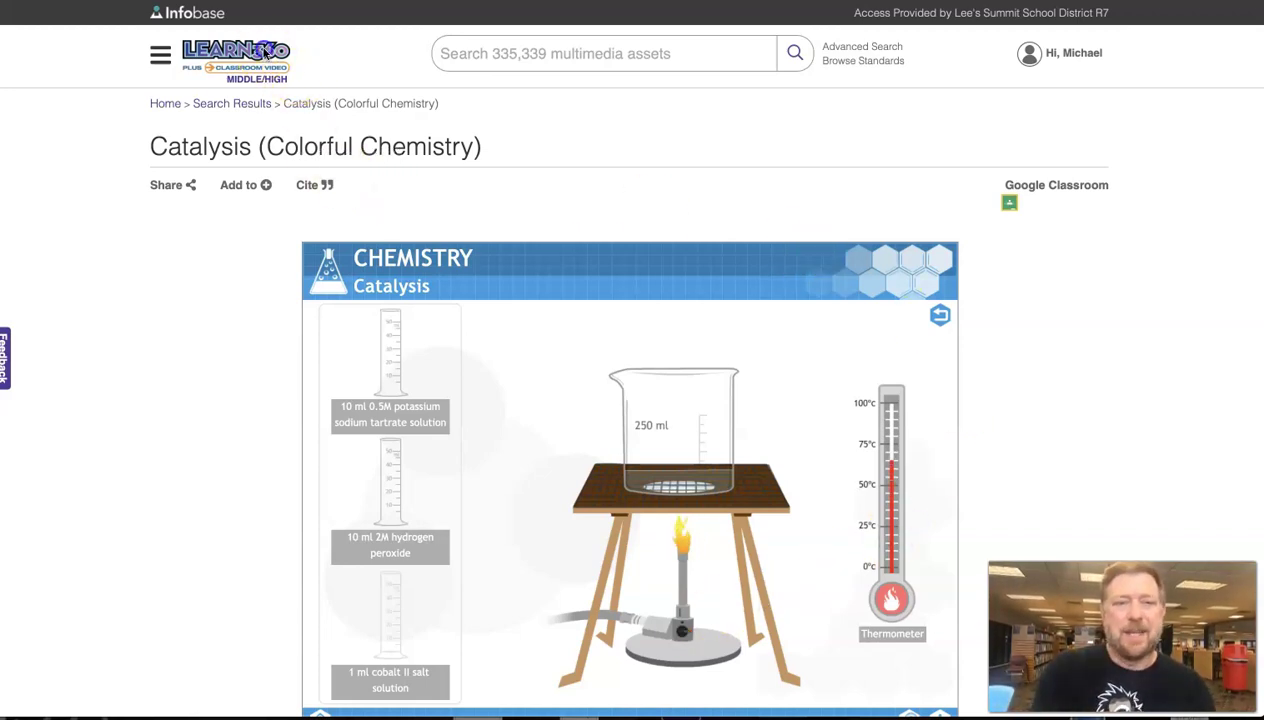
Step: Return to the Learn360 Middle/High School homepage via the LEARN360 logo
{"action": "left_click", "coordinate": [265, 49]}
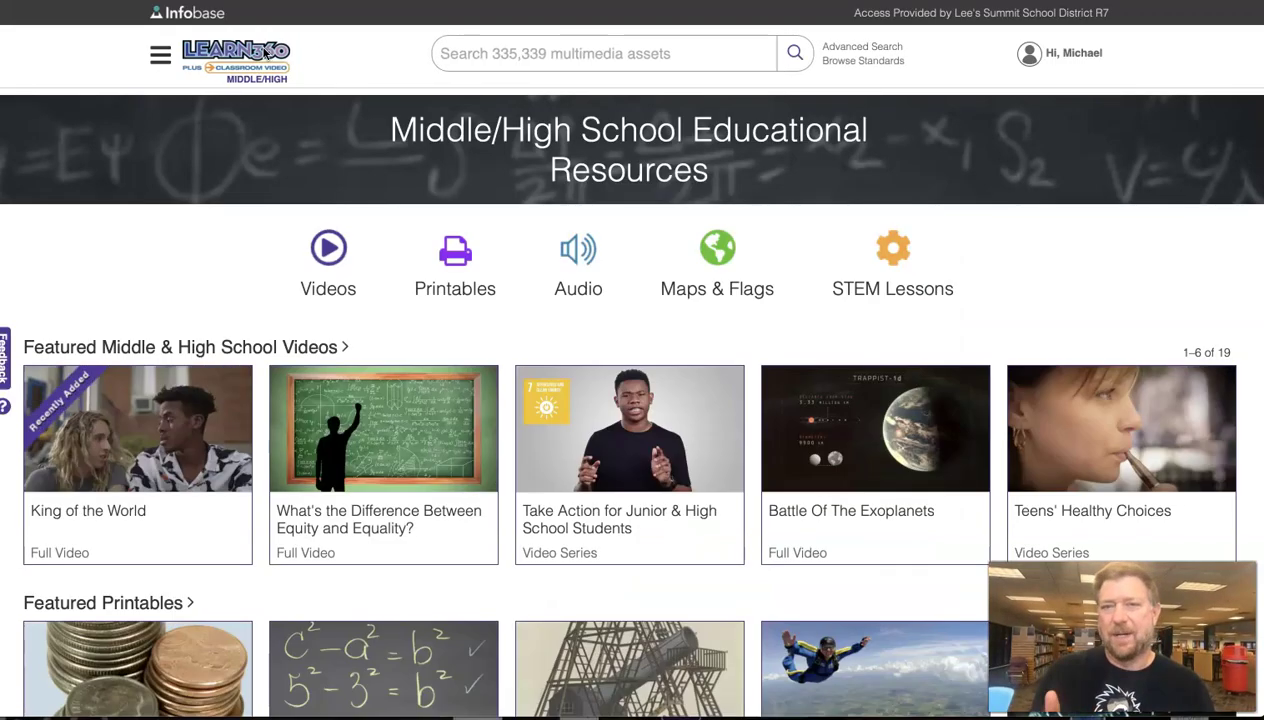